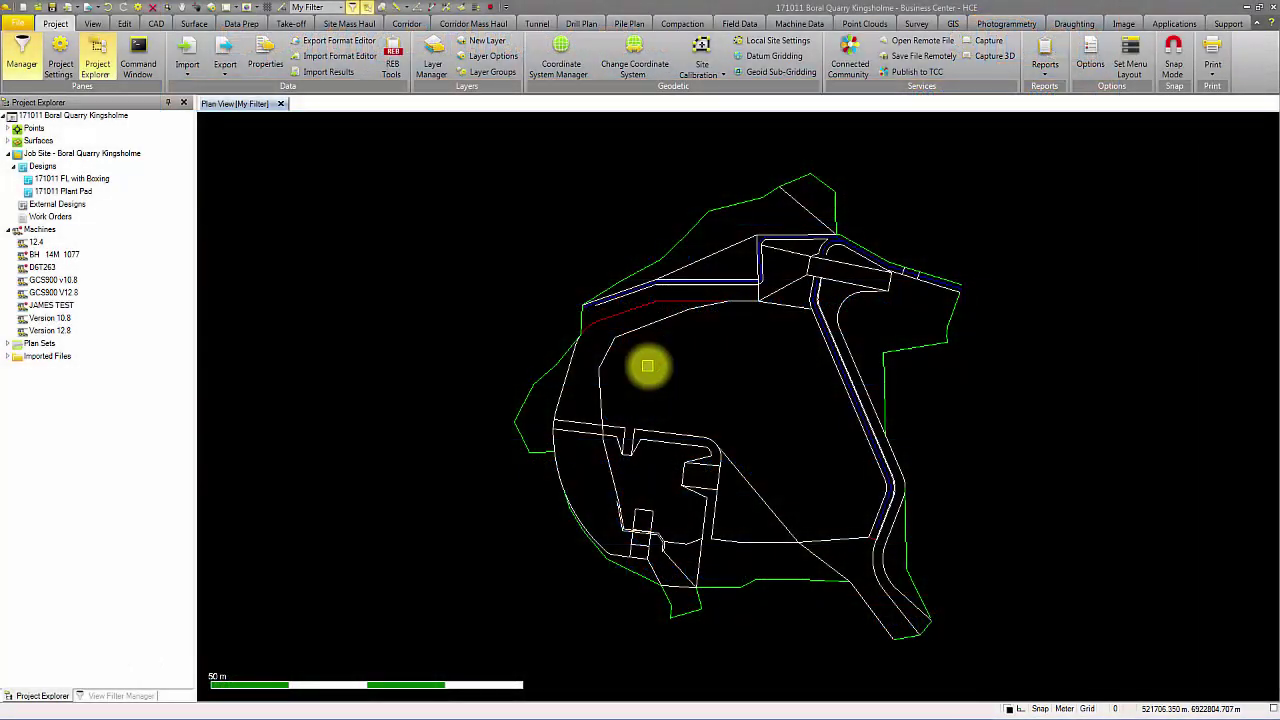
Step: Open the Field Data controller list and start a new GCS900 controller
click(741, 30)
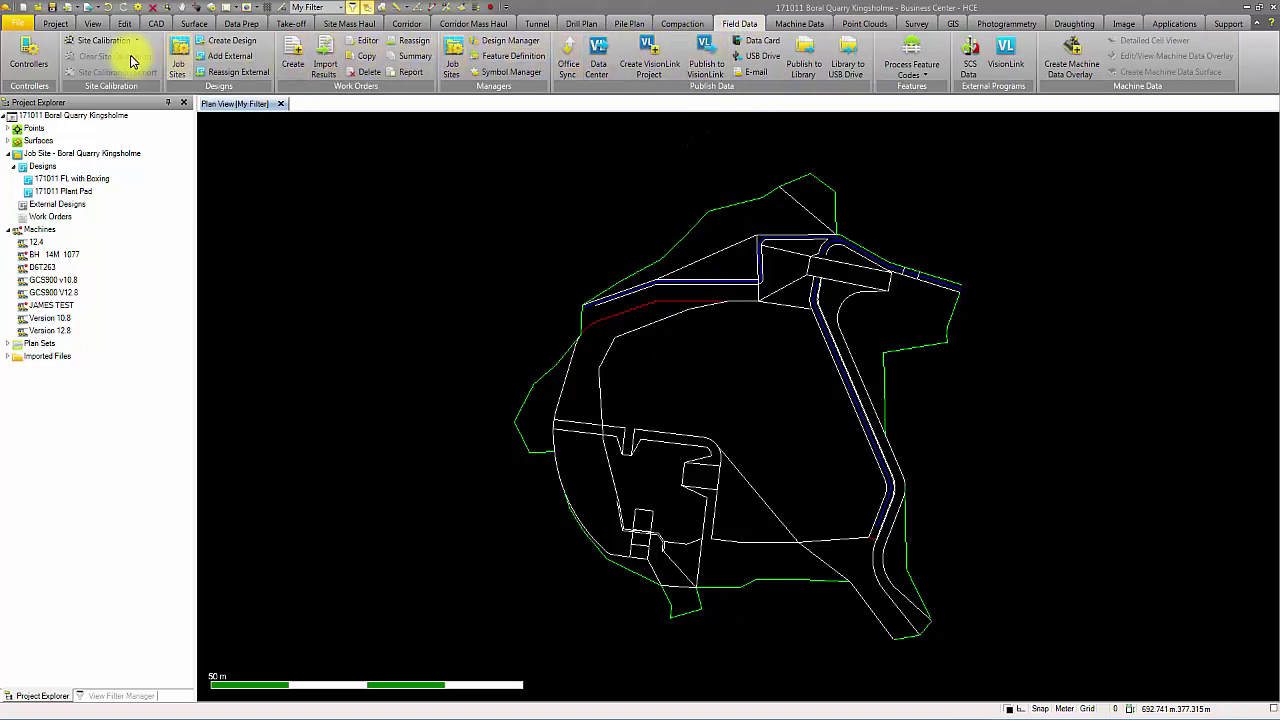
click(29, 55)
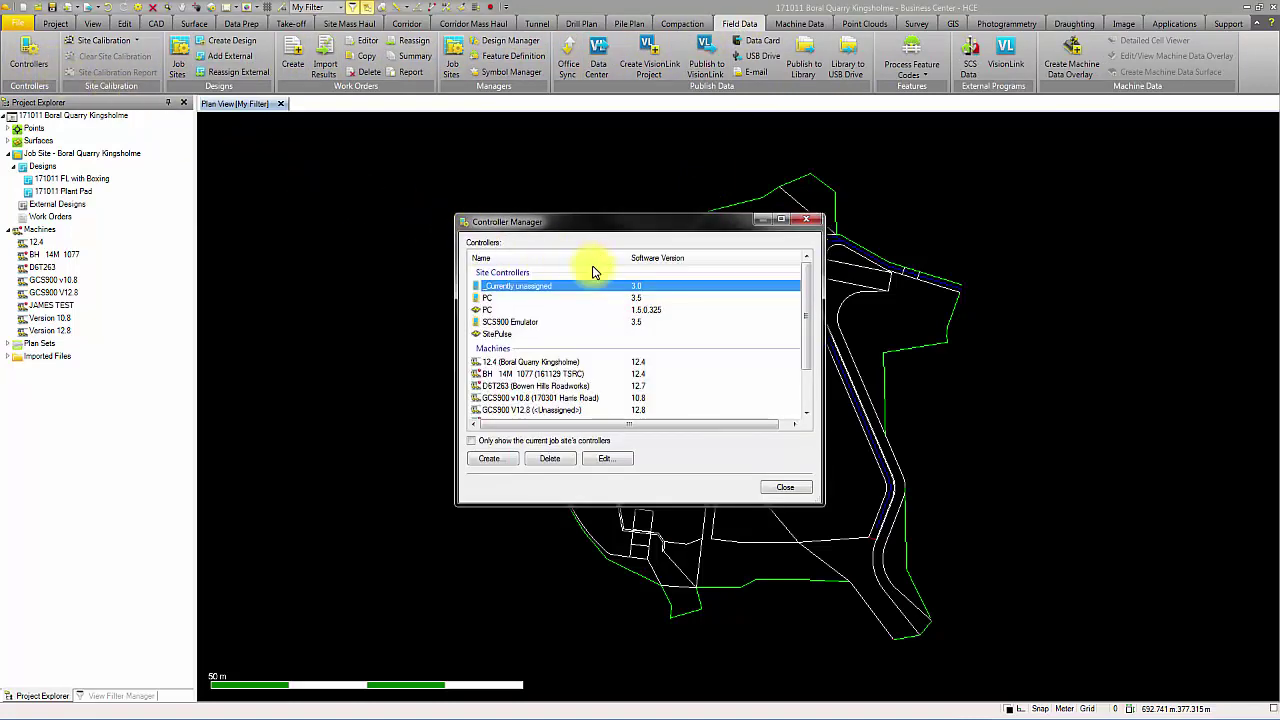
drag(808, 314, 811, 258)
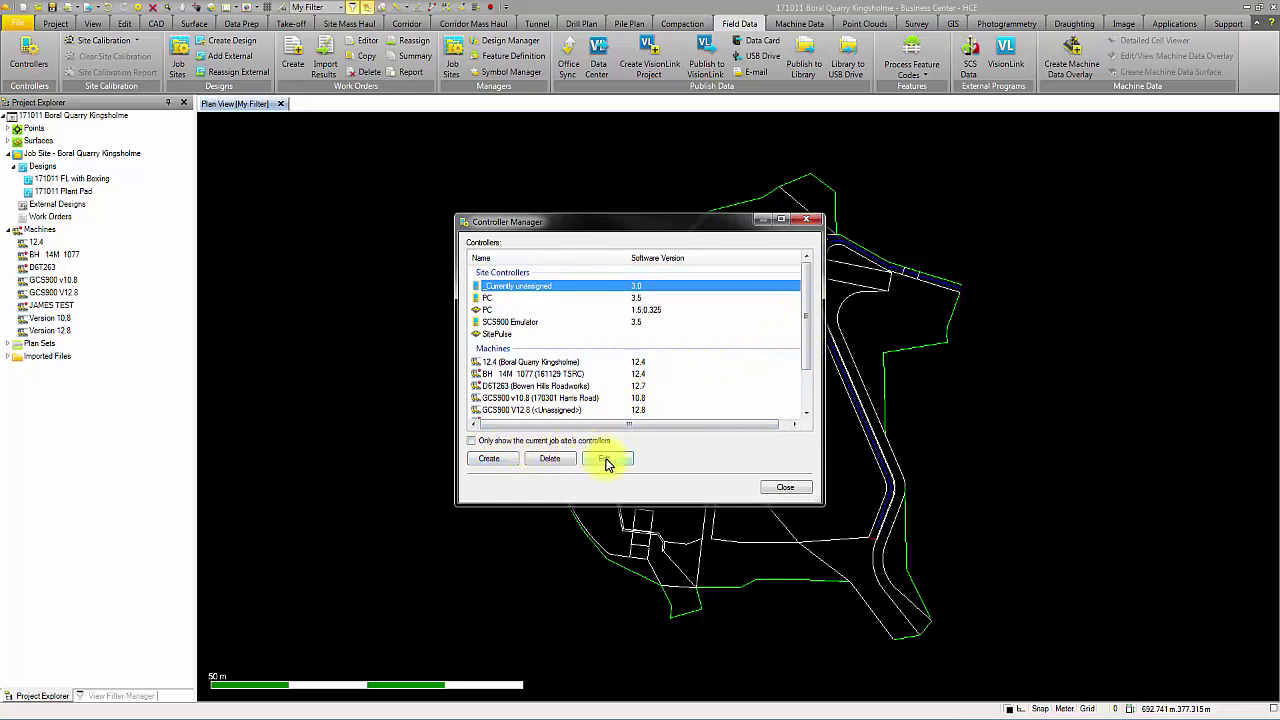
click(487, 459)
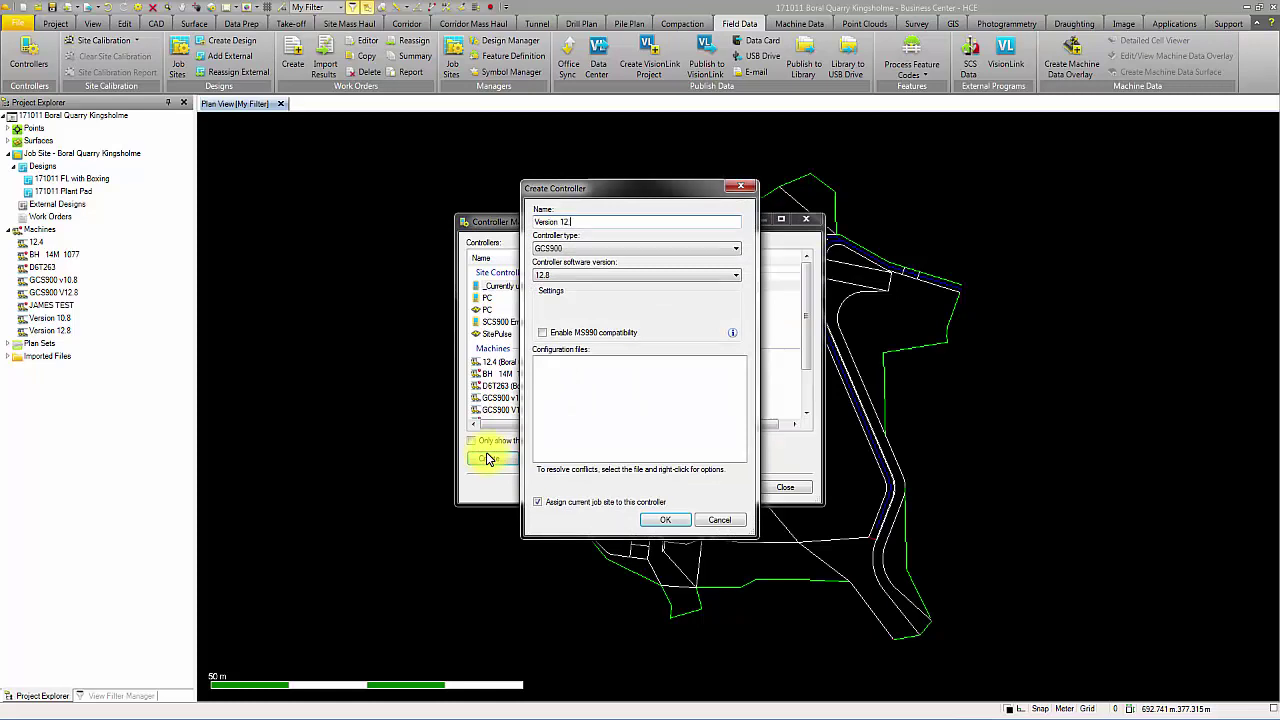
Step: Create the Version 12.6 controller on software 12.6 with MS990 compatibility, then close the list
click(586, 275)
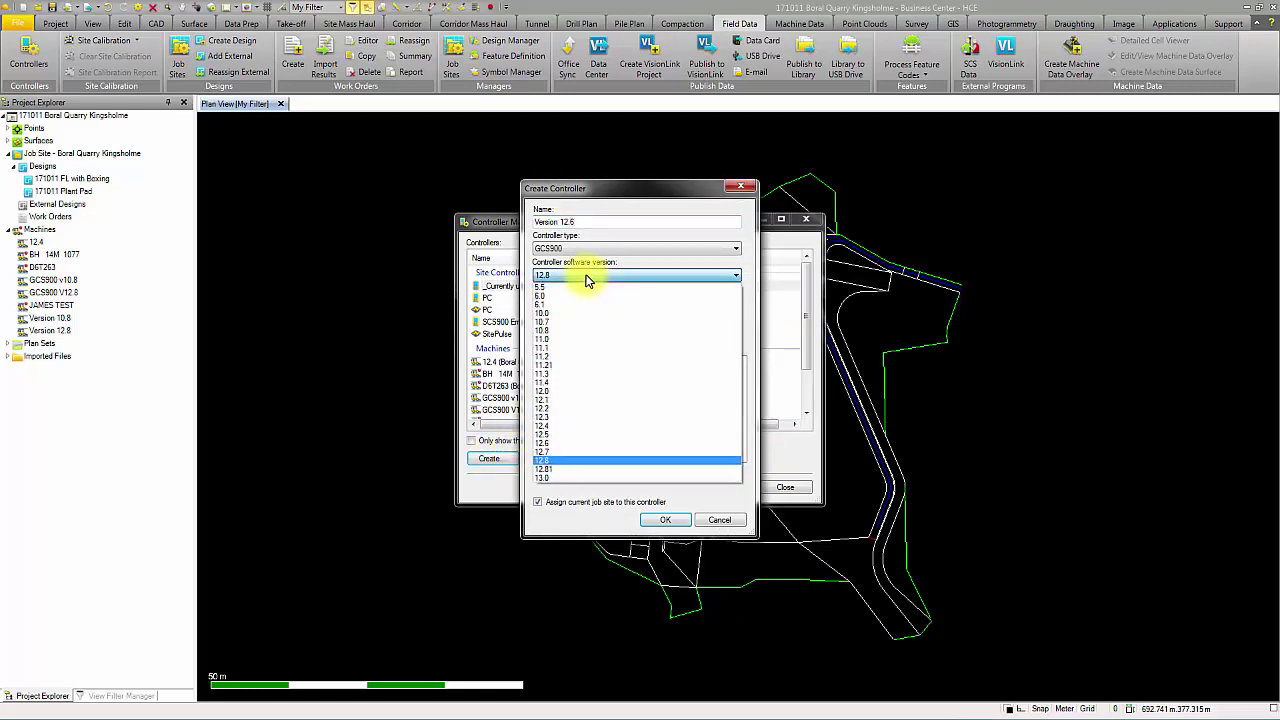
click(577, 304)
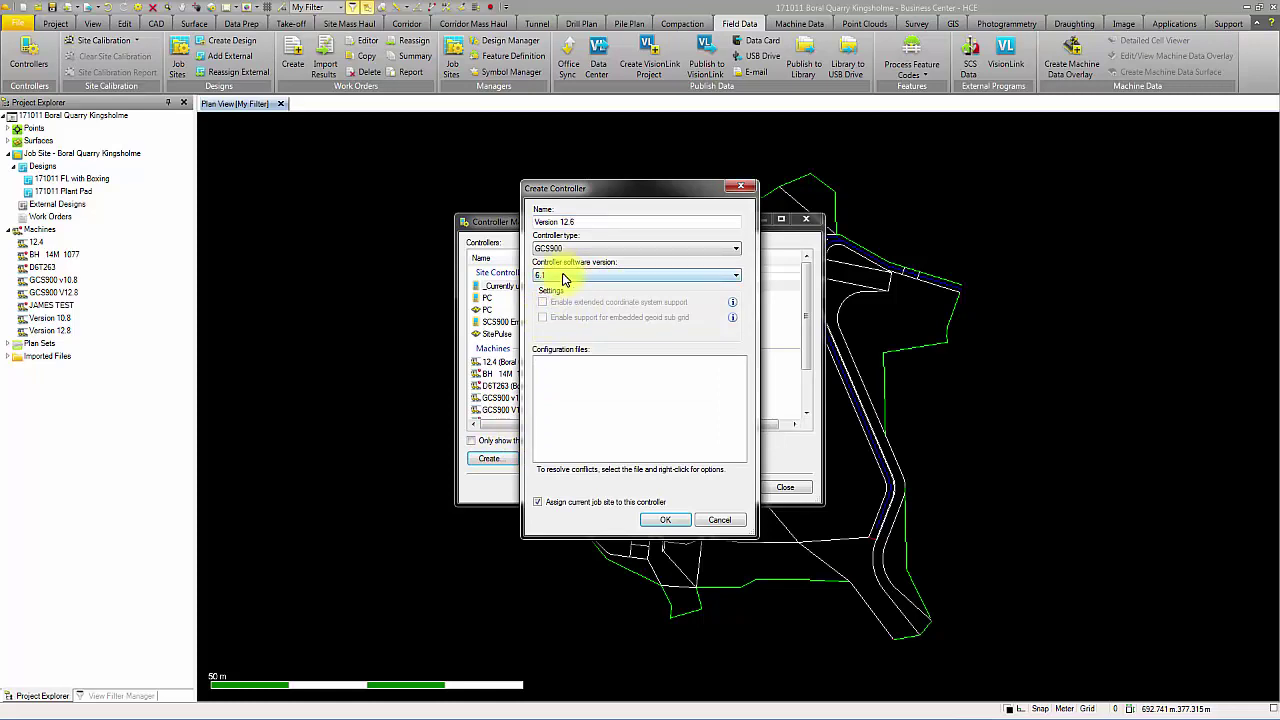
click(563, 279)
click(558, 362)
click(543, 304)
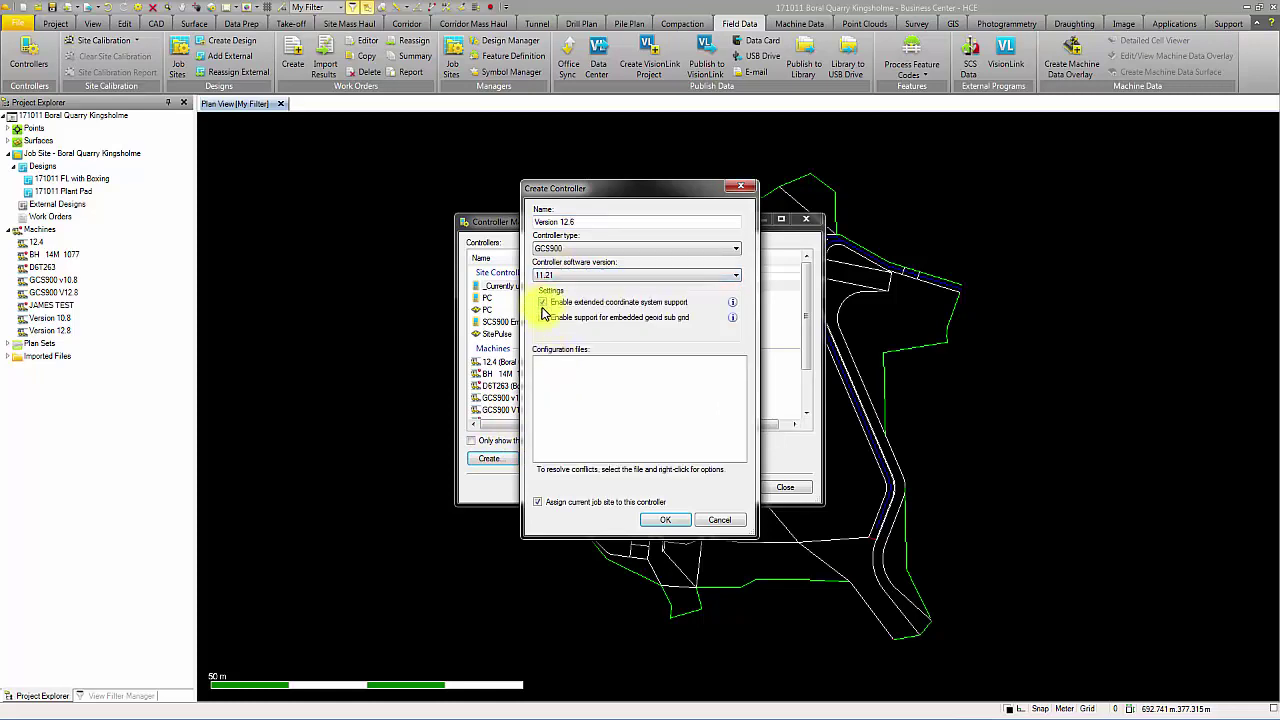
click(580, 276)
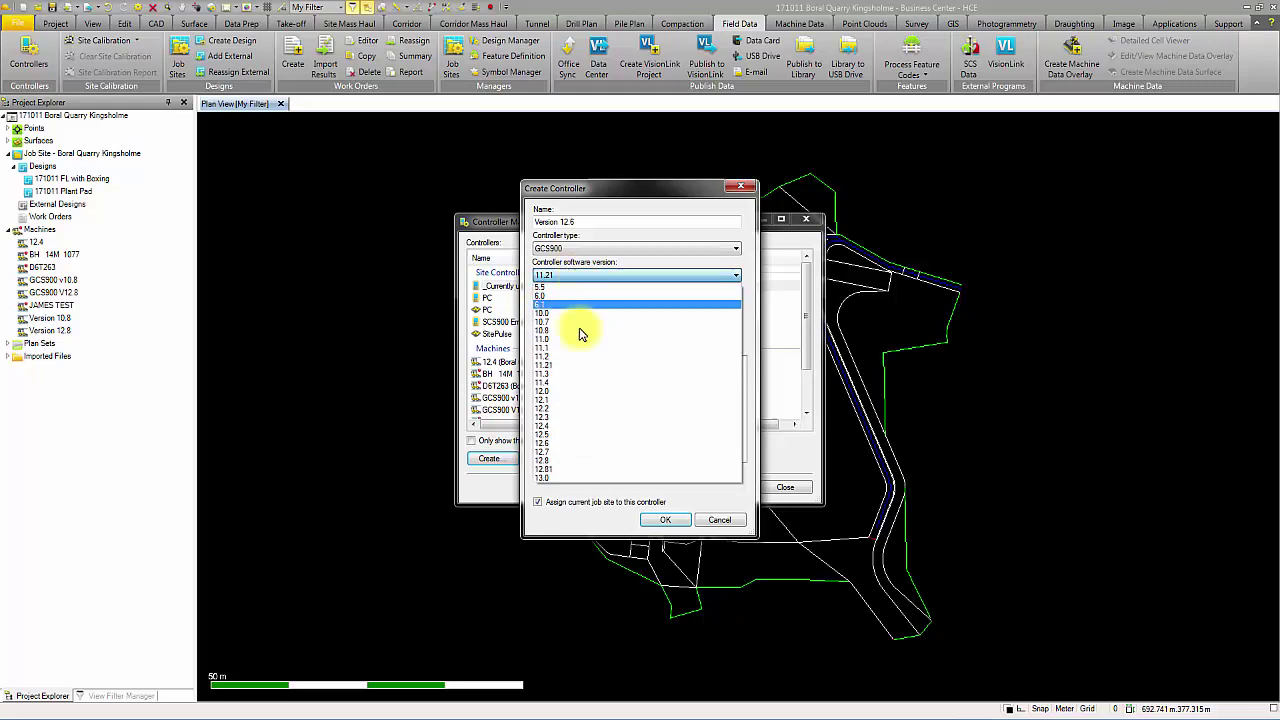
click(557, 443)
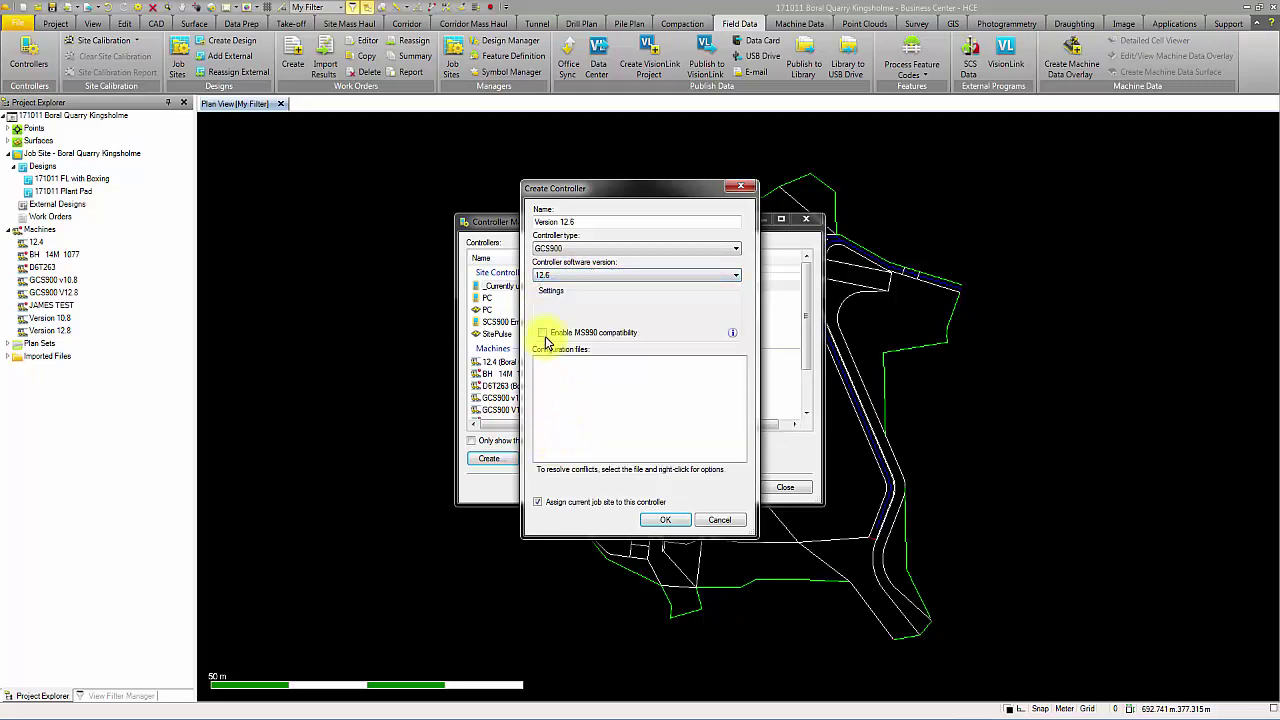
click(665, 520)
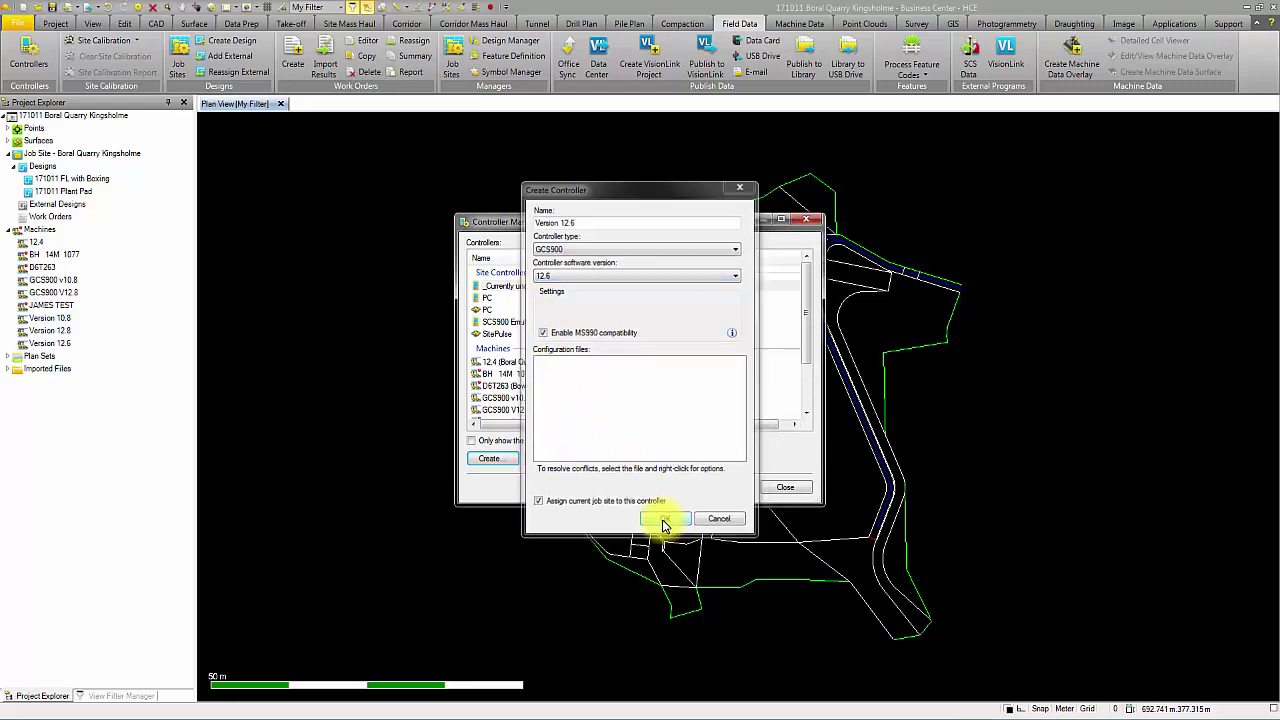
click(782, 487)
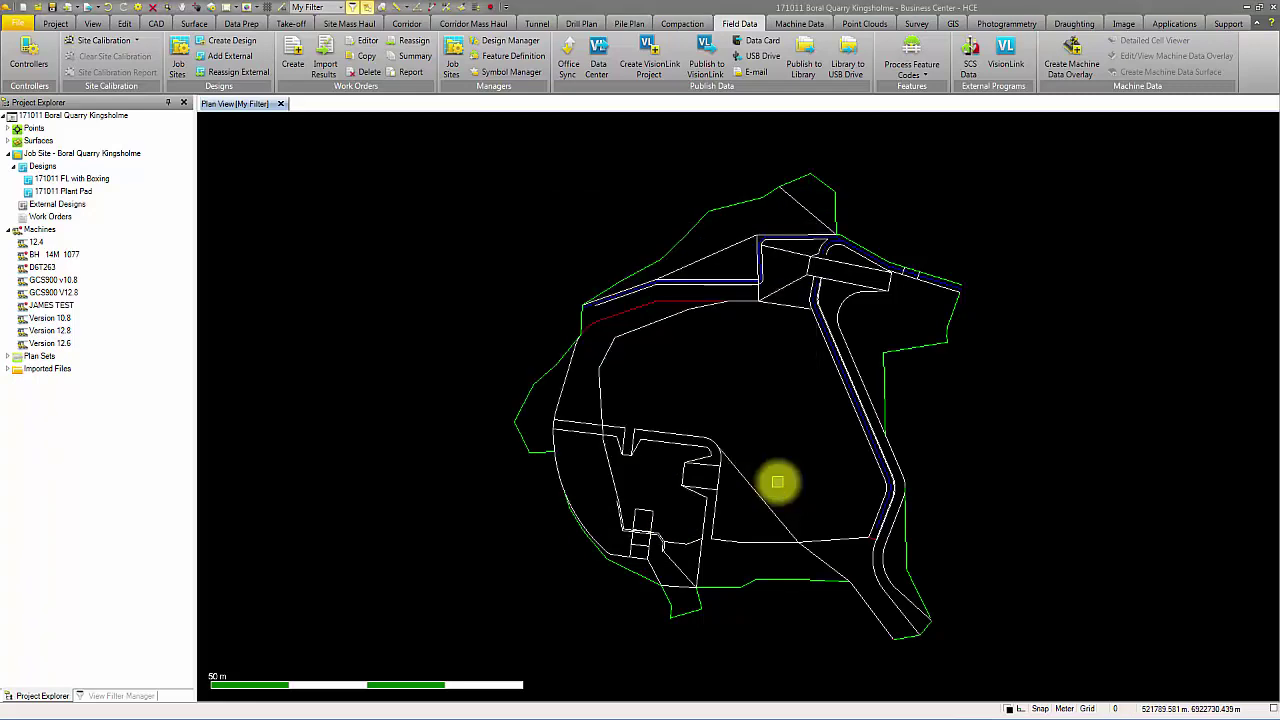
Step: Link the job site to a new Folder-type project library project named Boral Quarry Kingsholme
click(174, 72)
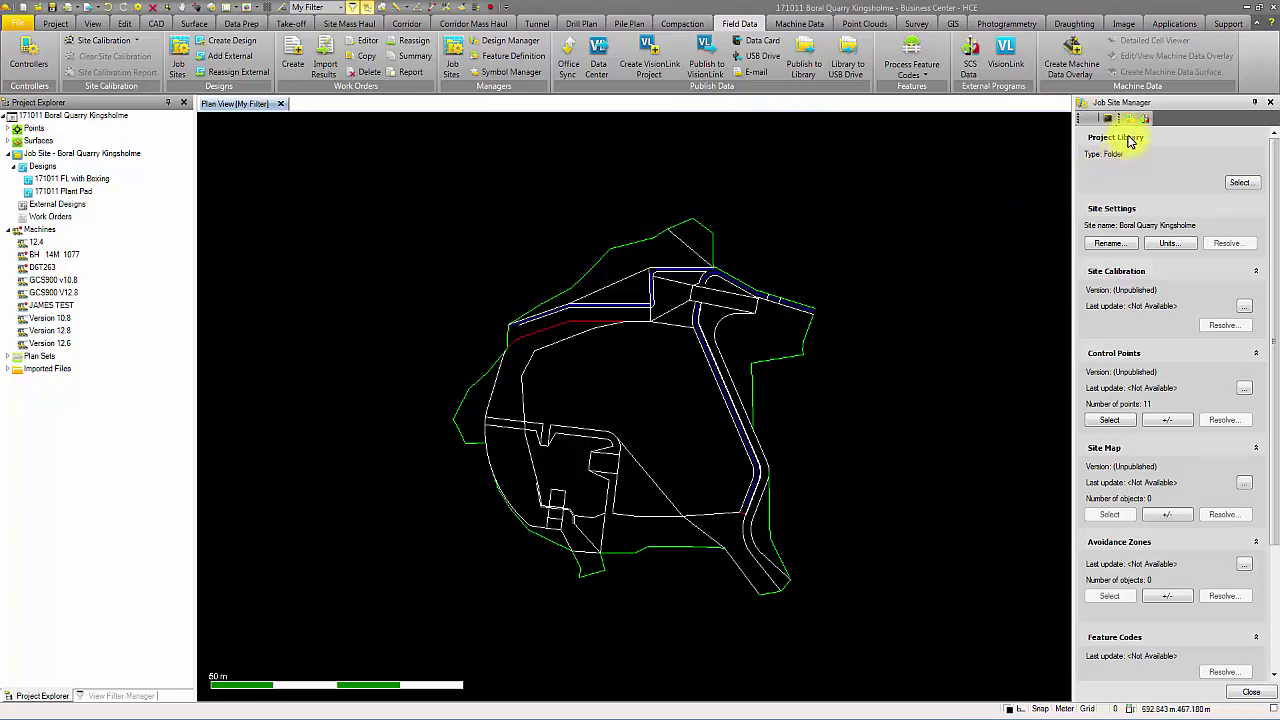
click(1240, 183)
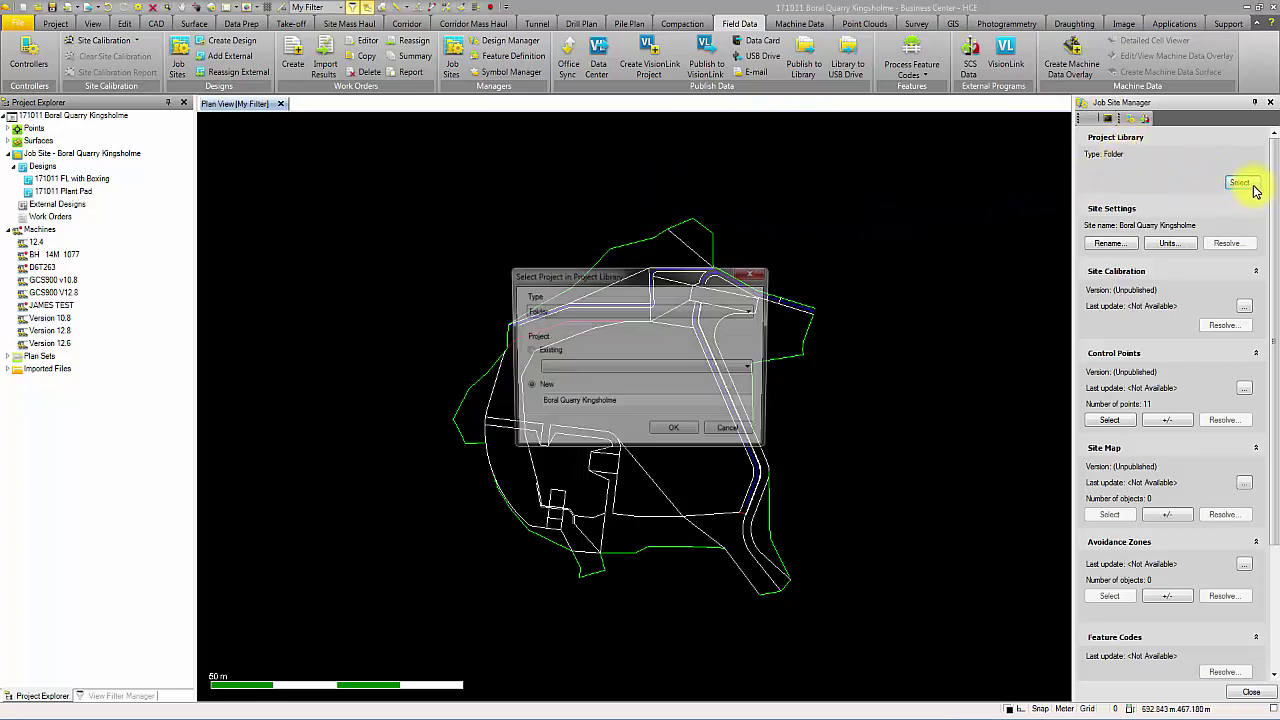
click(704, 312)
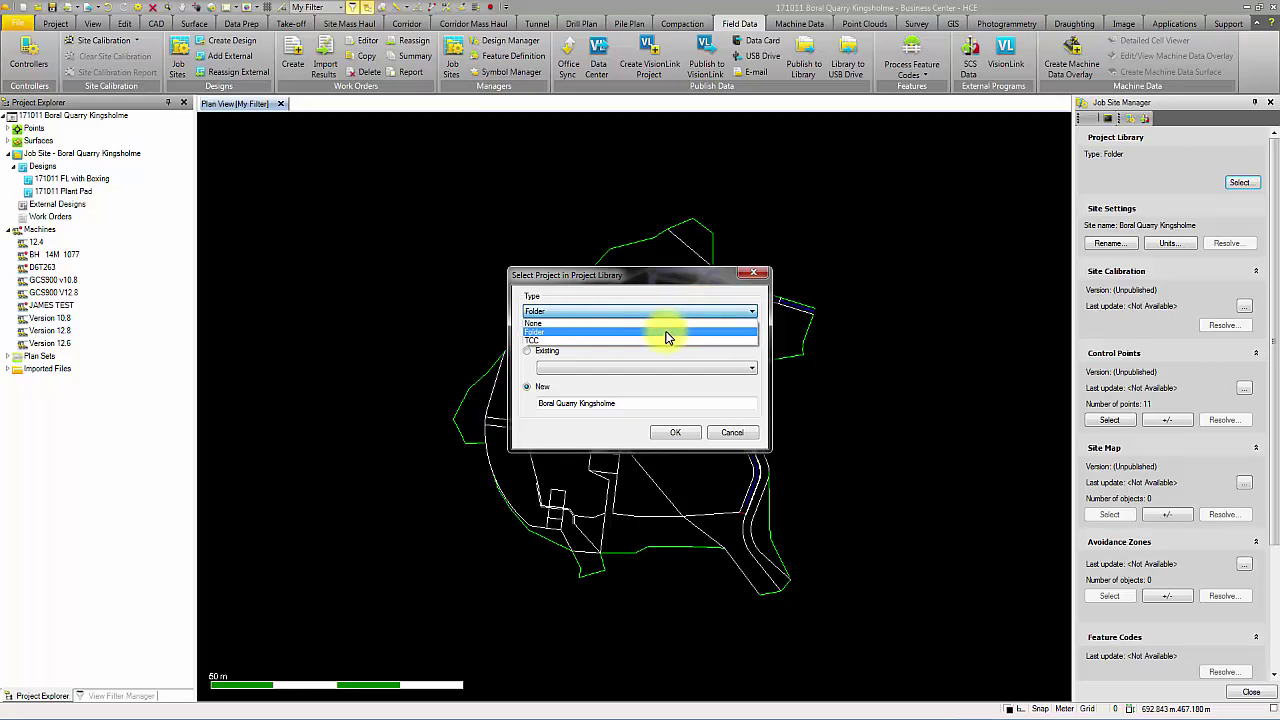
click(667, 333)
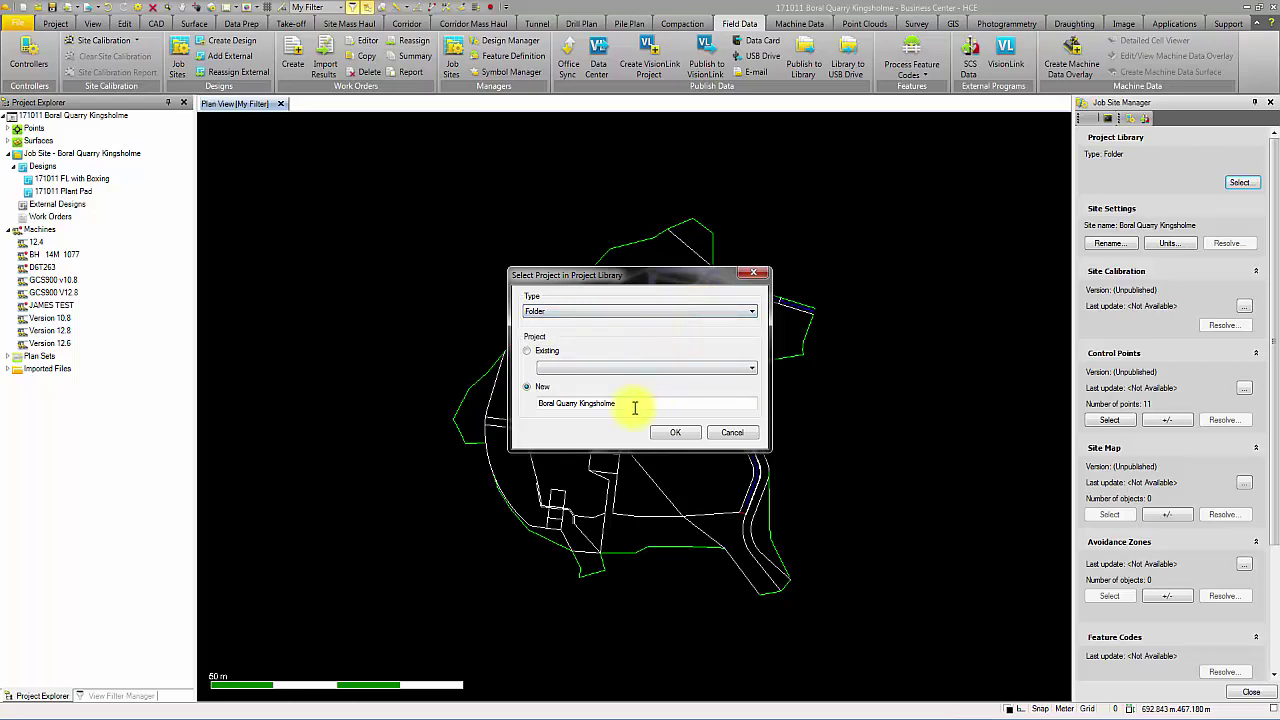
click(675, 432)
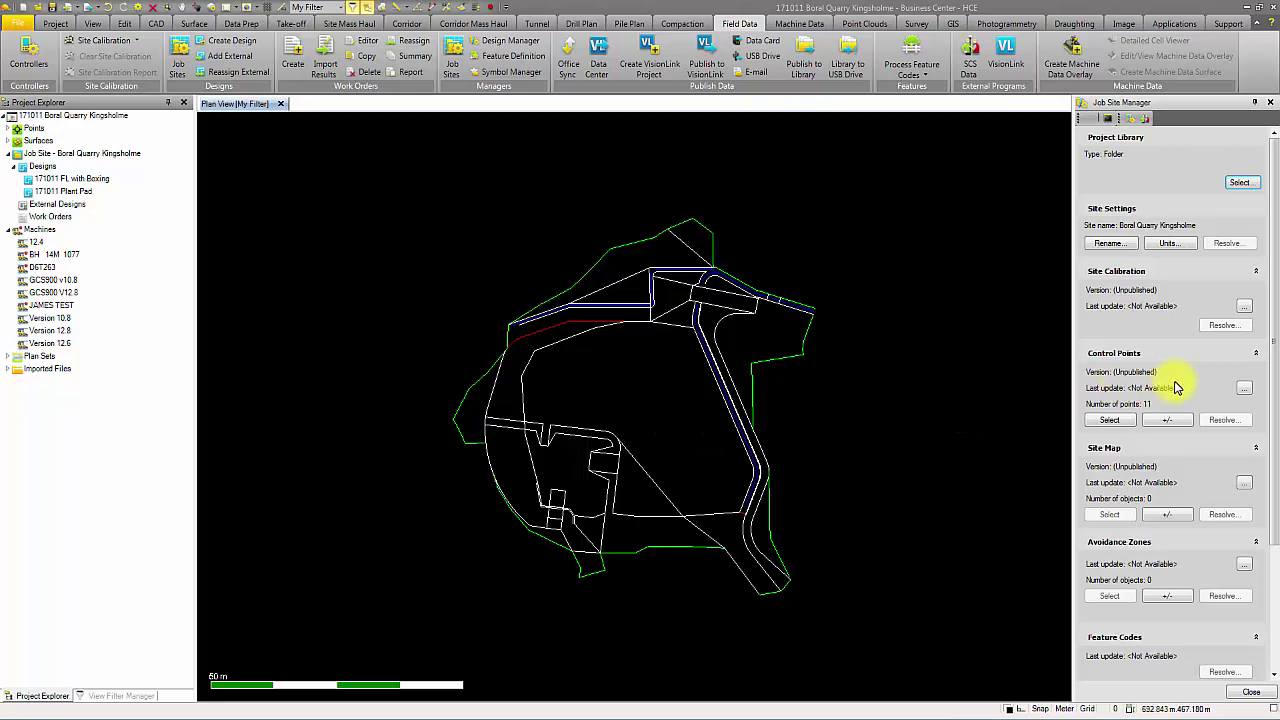
Step: Review control point selection by layer, then cancel, leaving the control points unchanged
click(1168, 419)
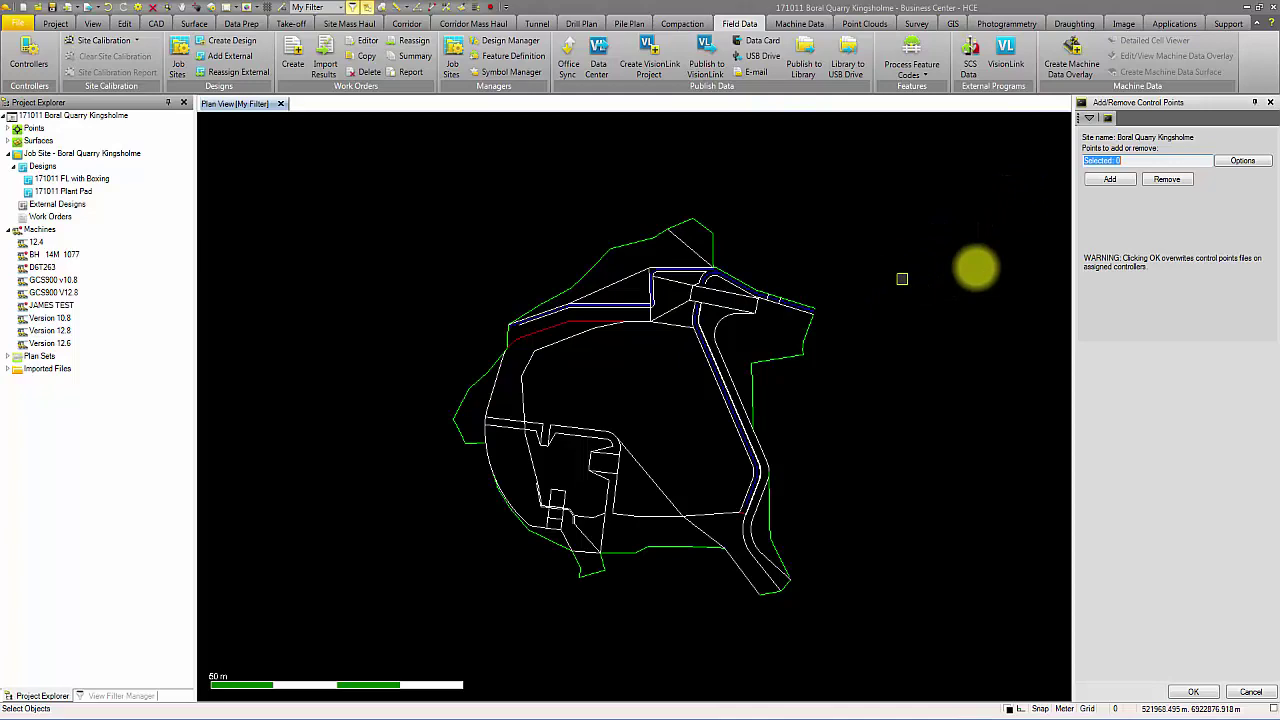
click(1236, 166)
click(1190, 241)
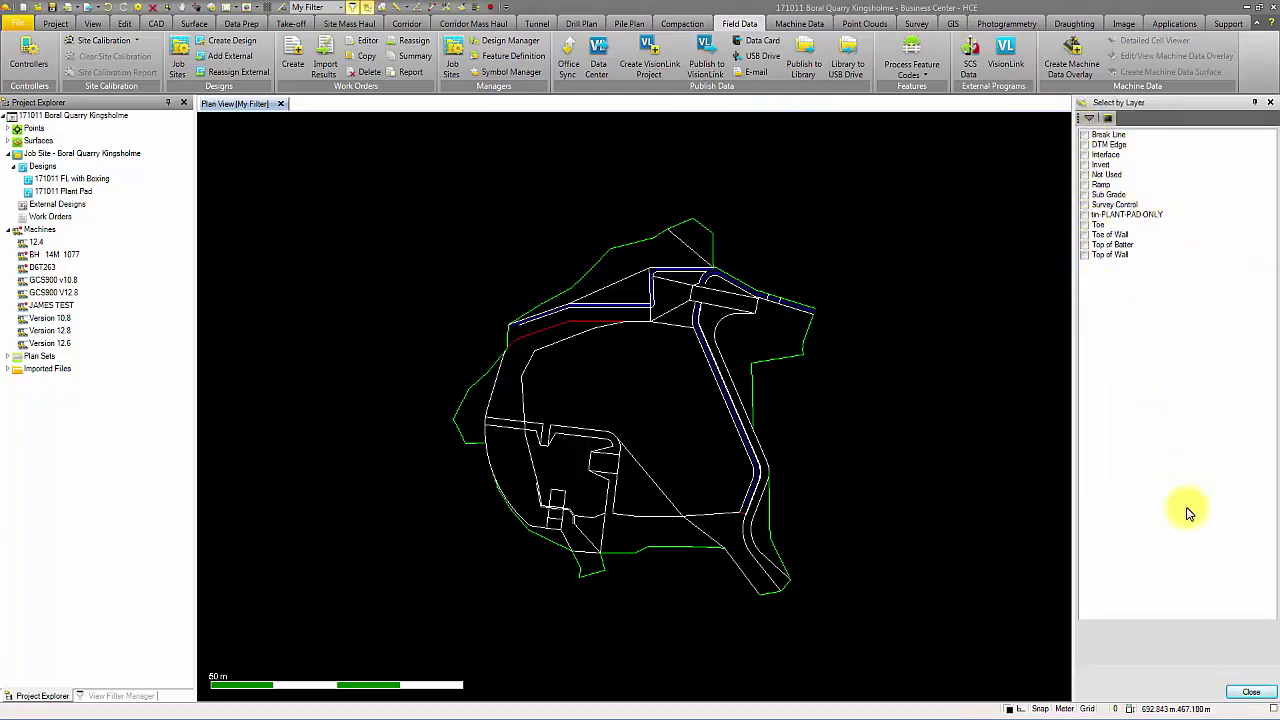
click(1246, 690)
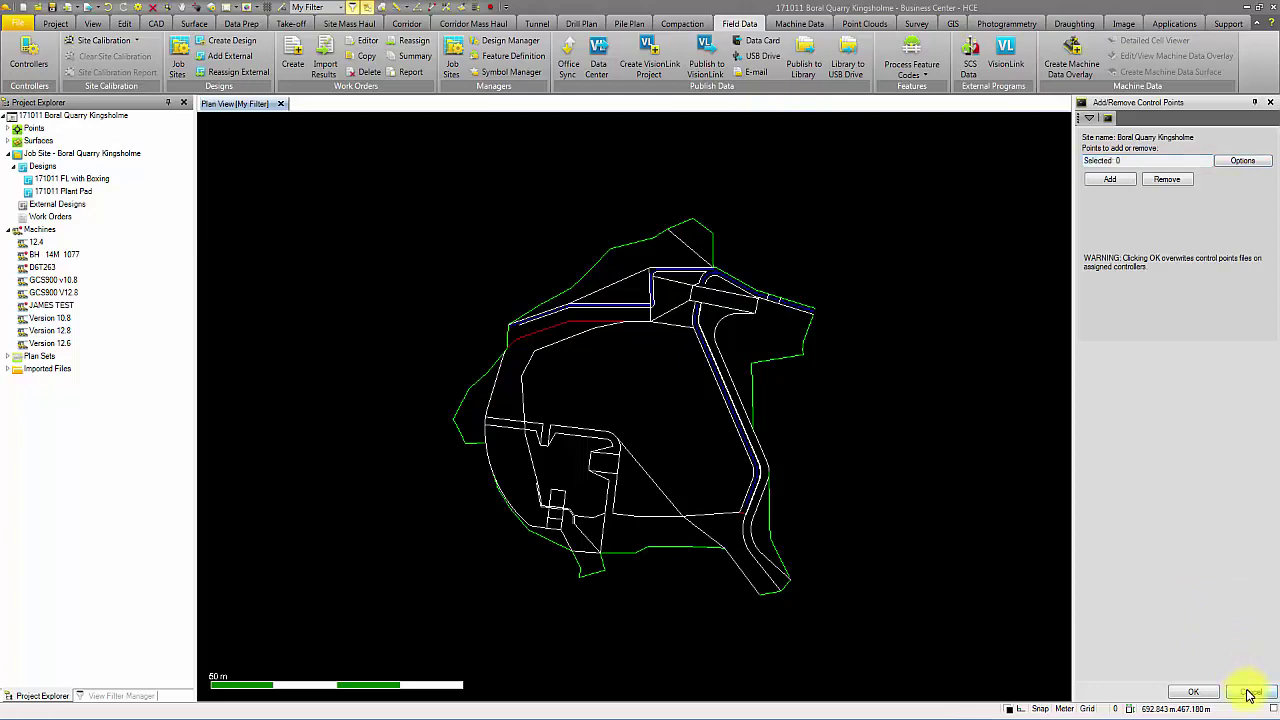
click(1248, 692)
drag(1275, 338, 1275, 470)
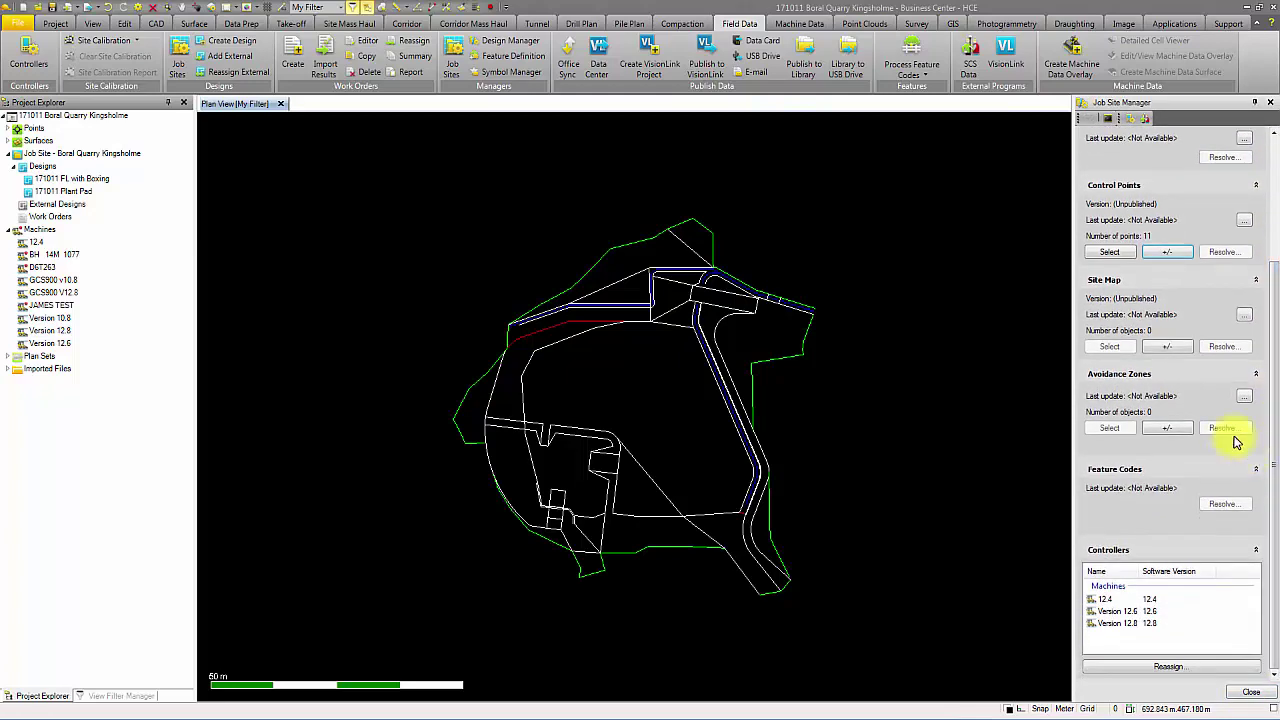
click(1170, 430)
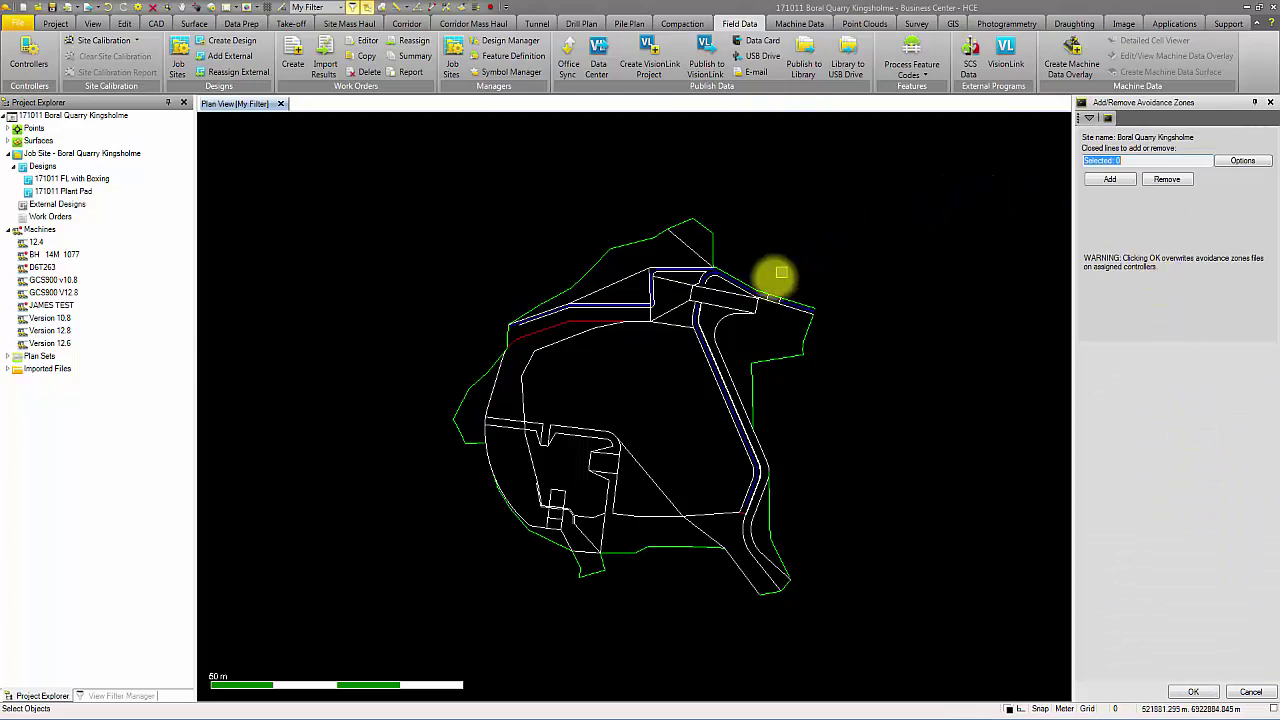
click(1240, 160)
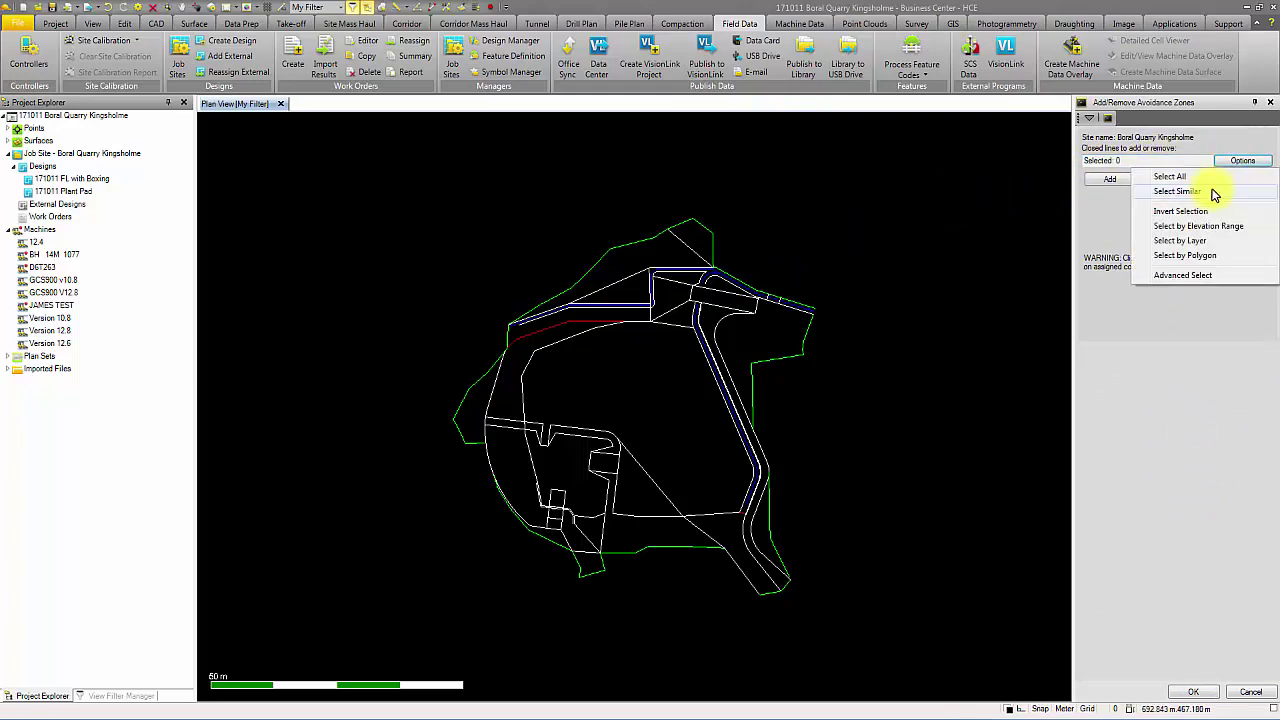
click(1205, 246)
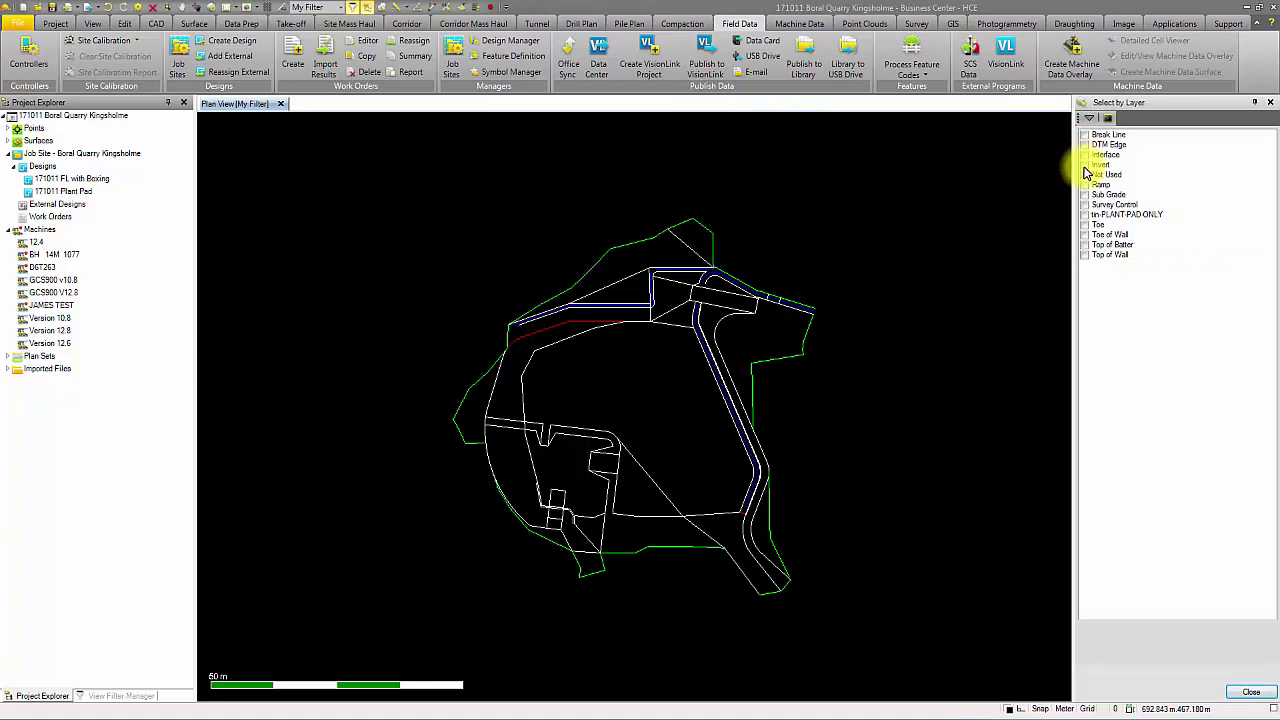
click(1240, 695)
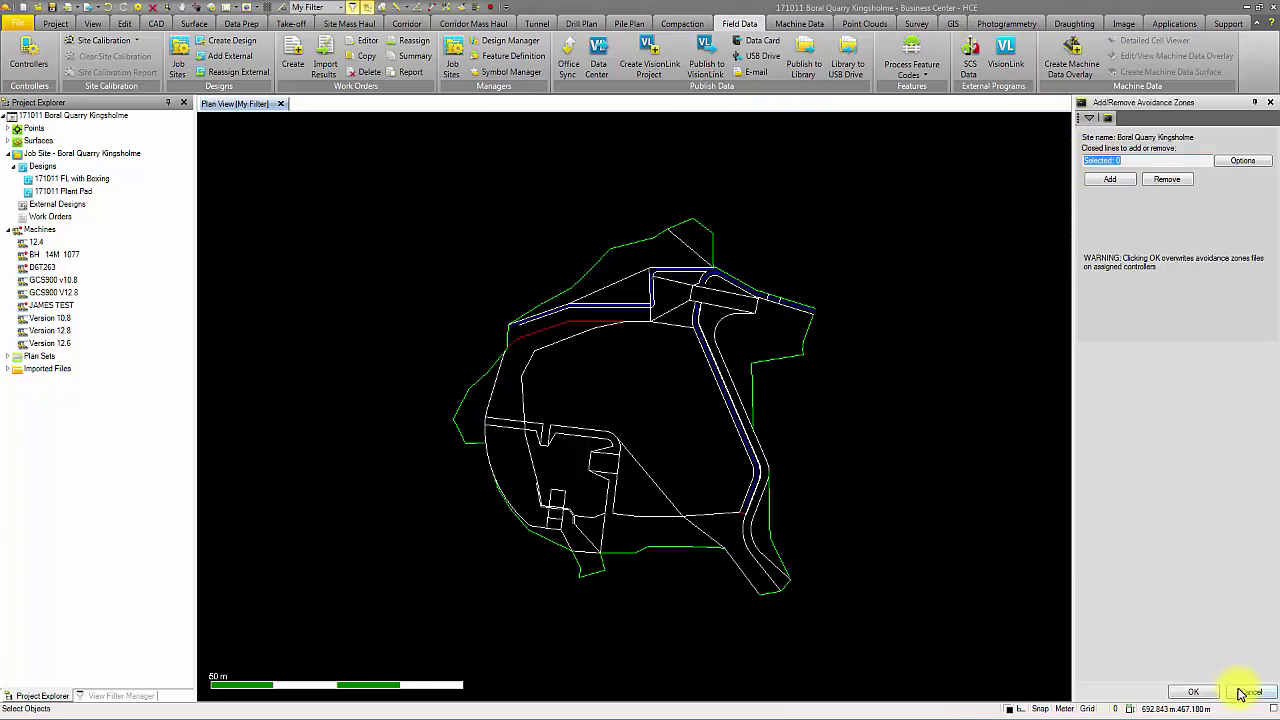
click(1240, 692)
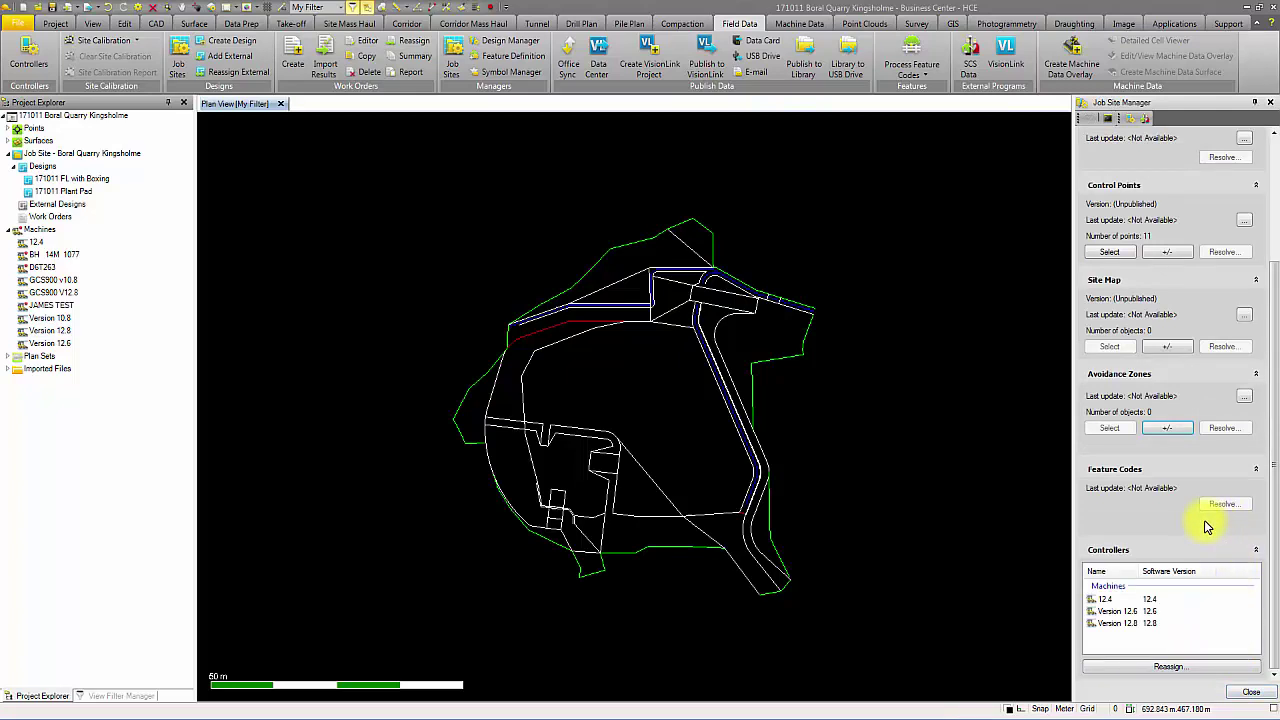
click(1130, 667)
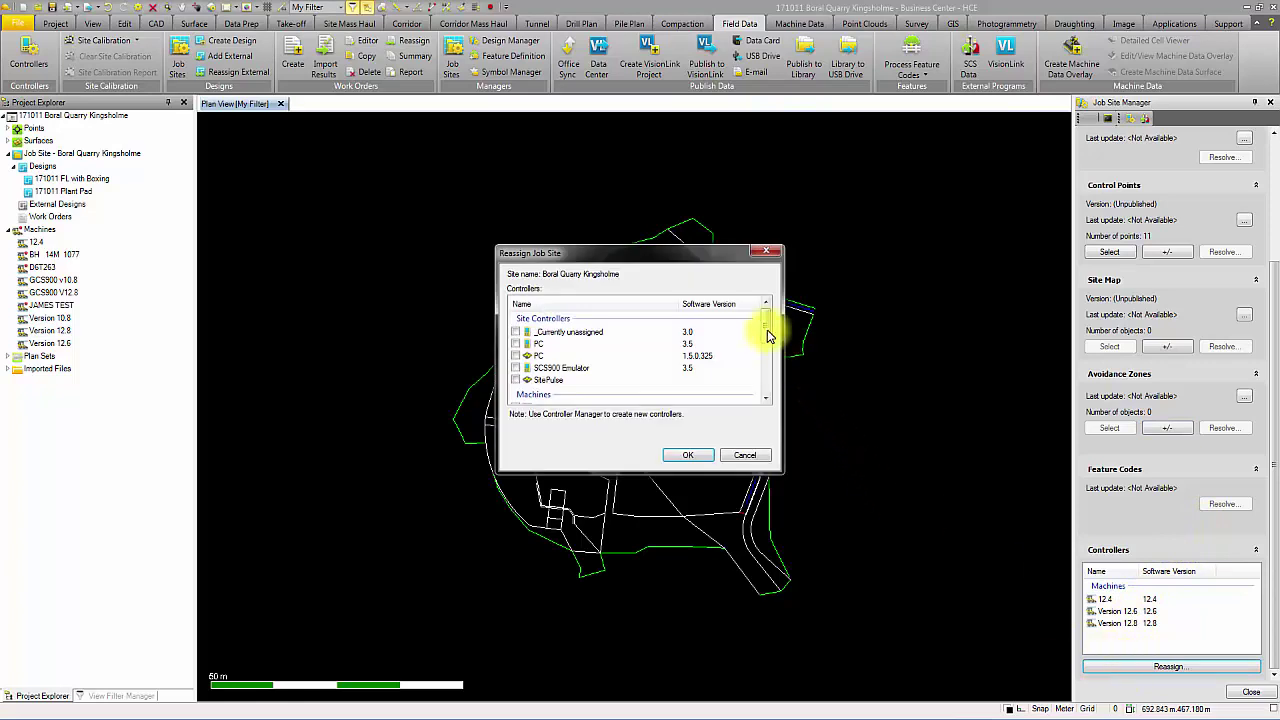
mouse_move(767, 336)
mouse_down()
mouse_move(765, 388)
mouse_move(766, 337)
mouse_up()
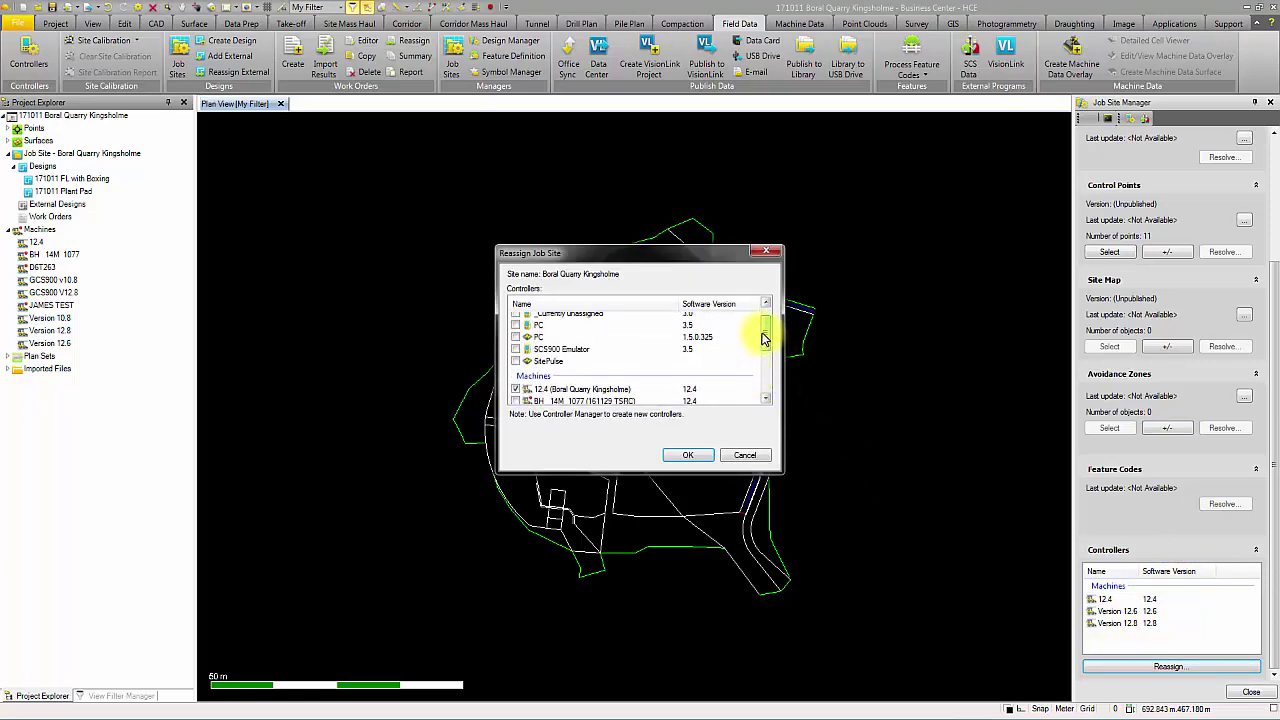
click(752, 455)
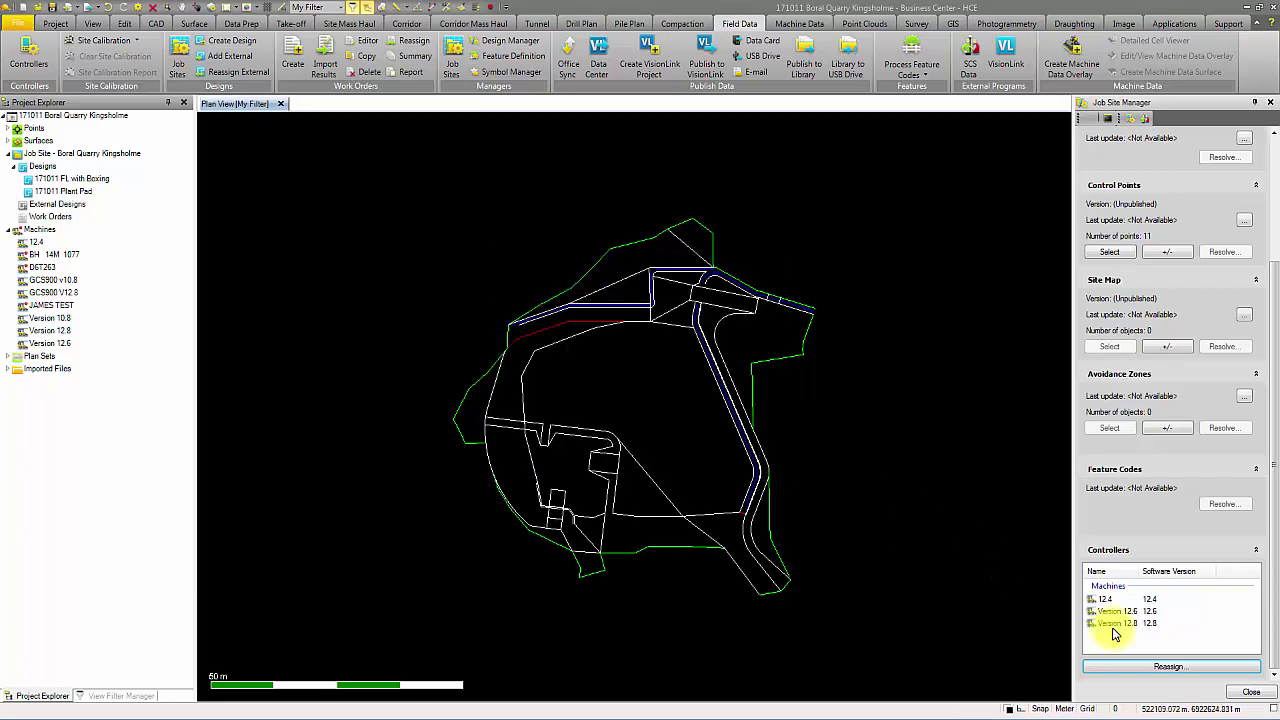
Step: Create design Final Design Revision 1 assigned to controllers 12.4 and Version 12.8
click(1240, 693)
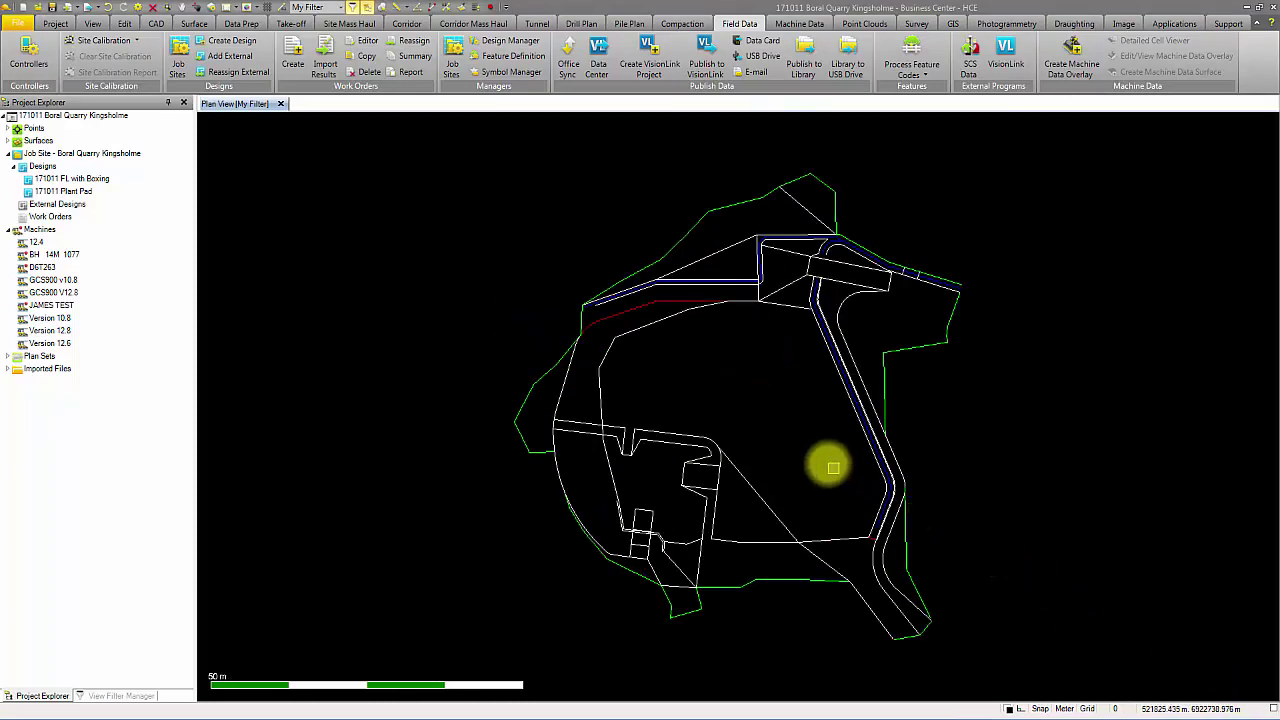
click(229, 40)
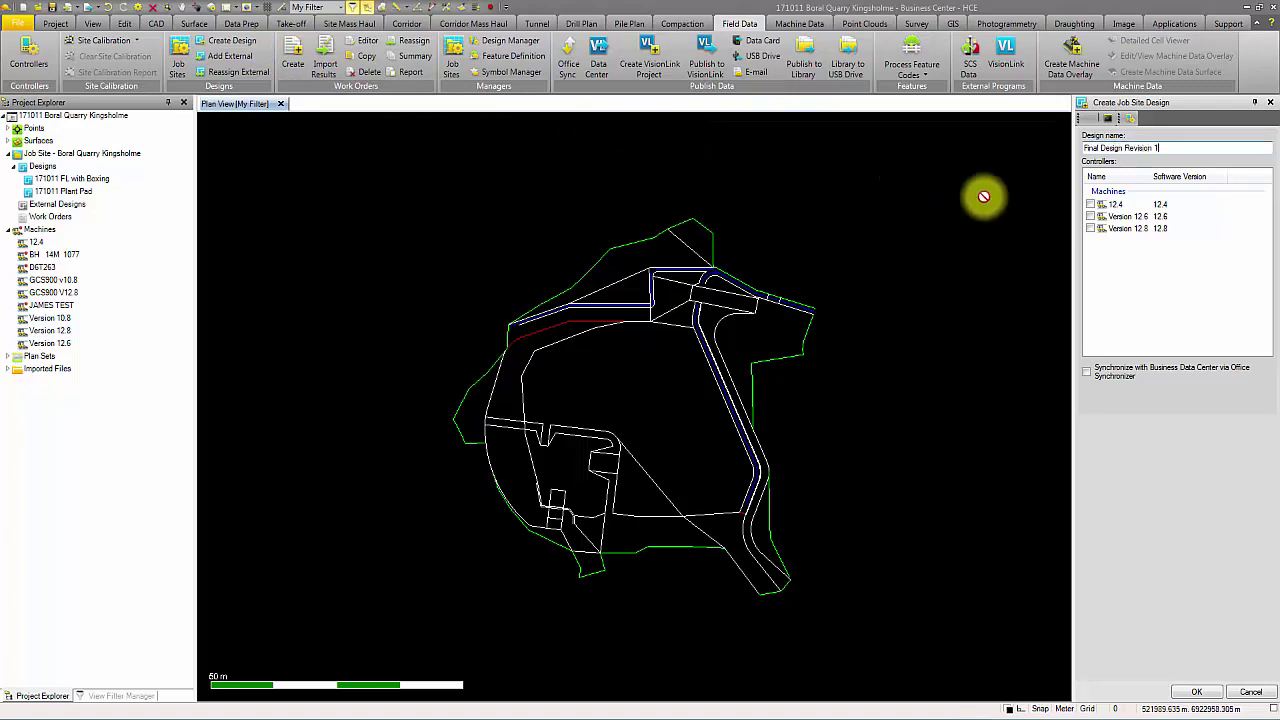
click(1091, 205)
click(1091, 229)
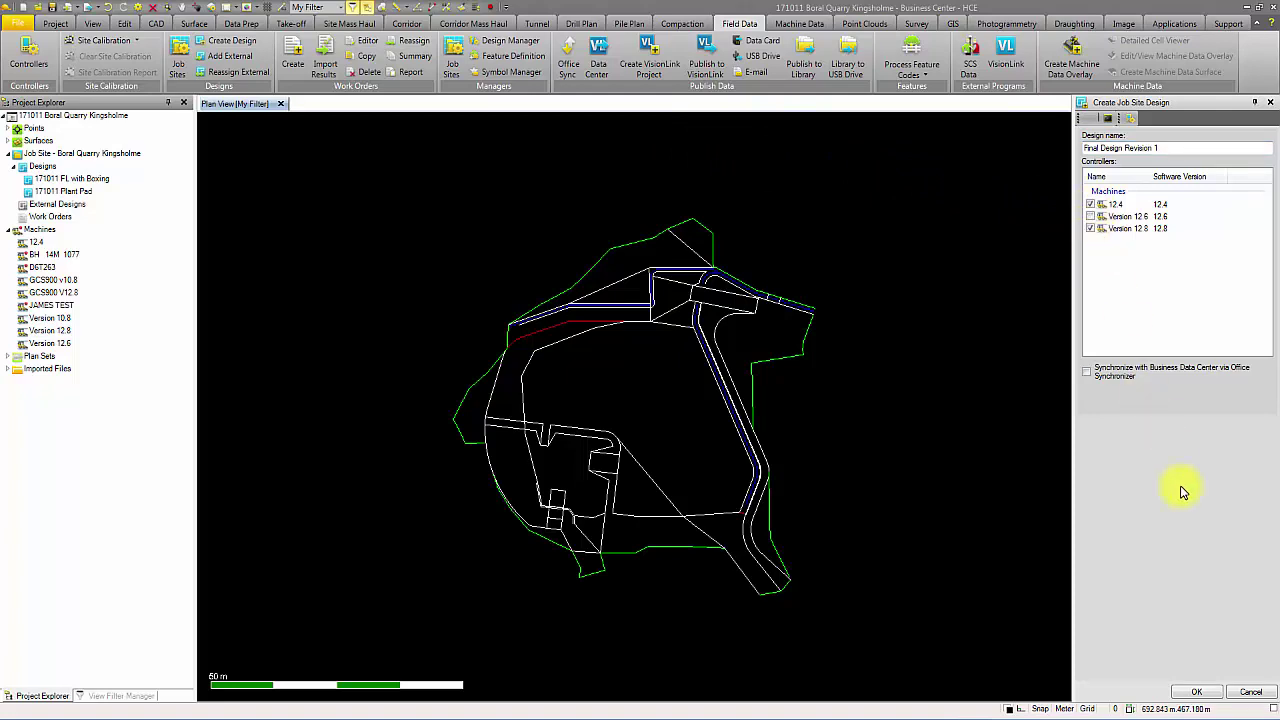
click(1195, 693)
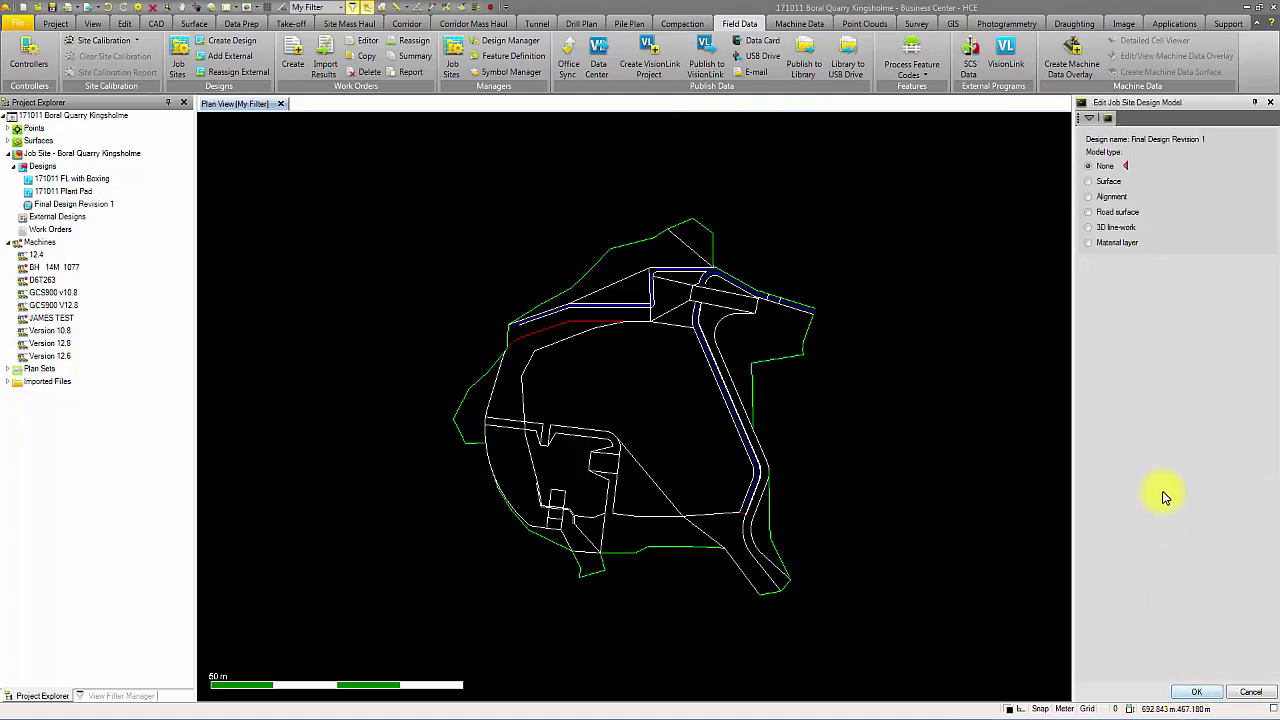
Step: Use a surface model with file name 171011 FL with Boxing and no clipping boundary
click(1101, 183)
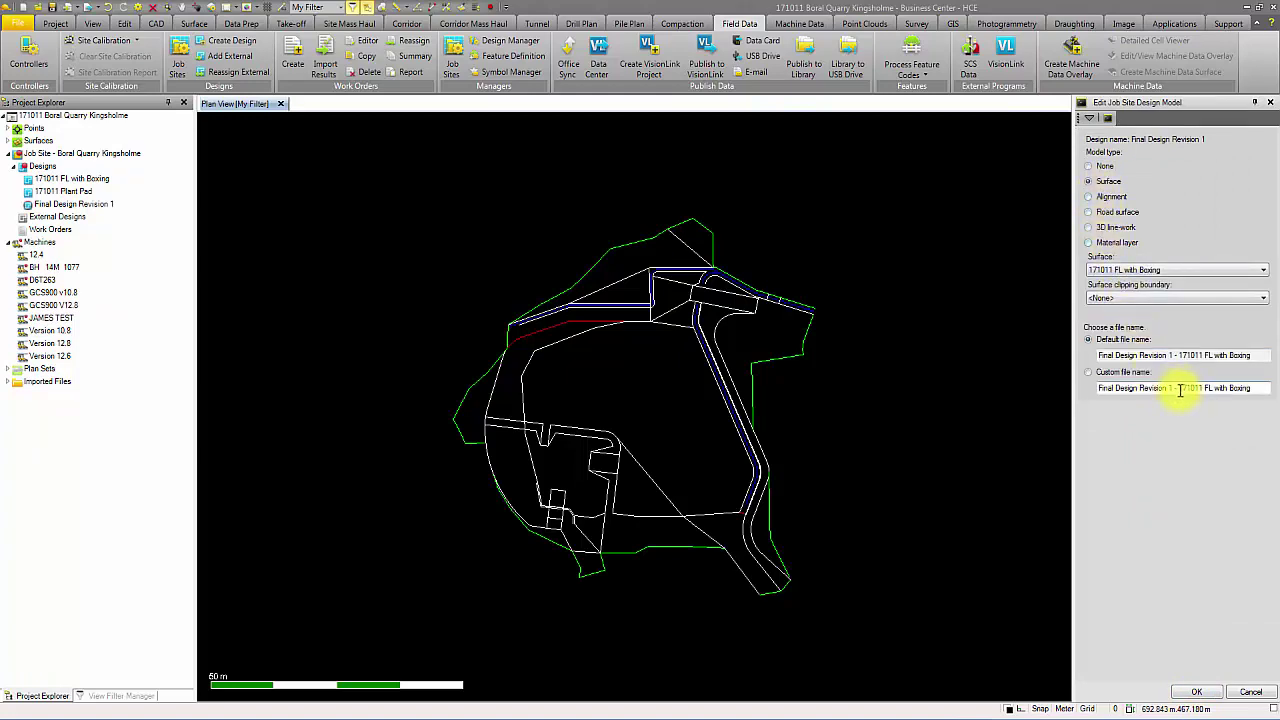
drag(1180, 390, 1066, 389)
key(Delete)
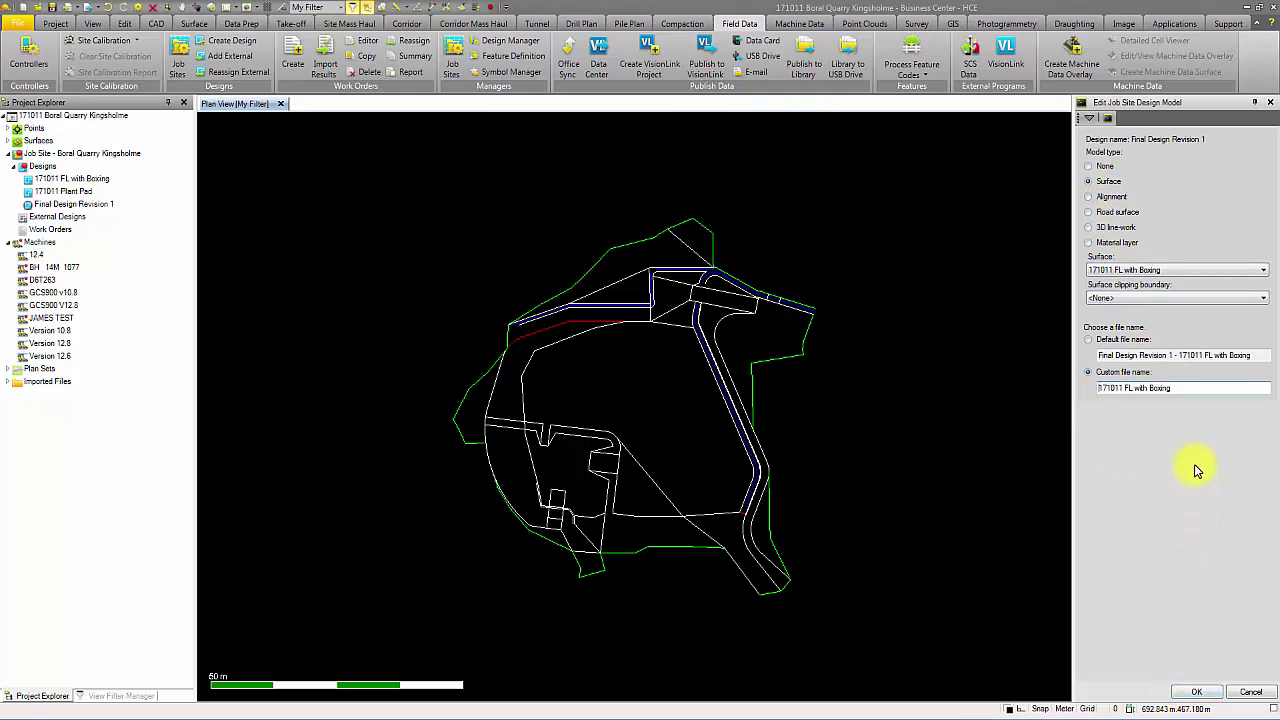
click(1182, 301)
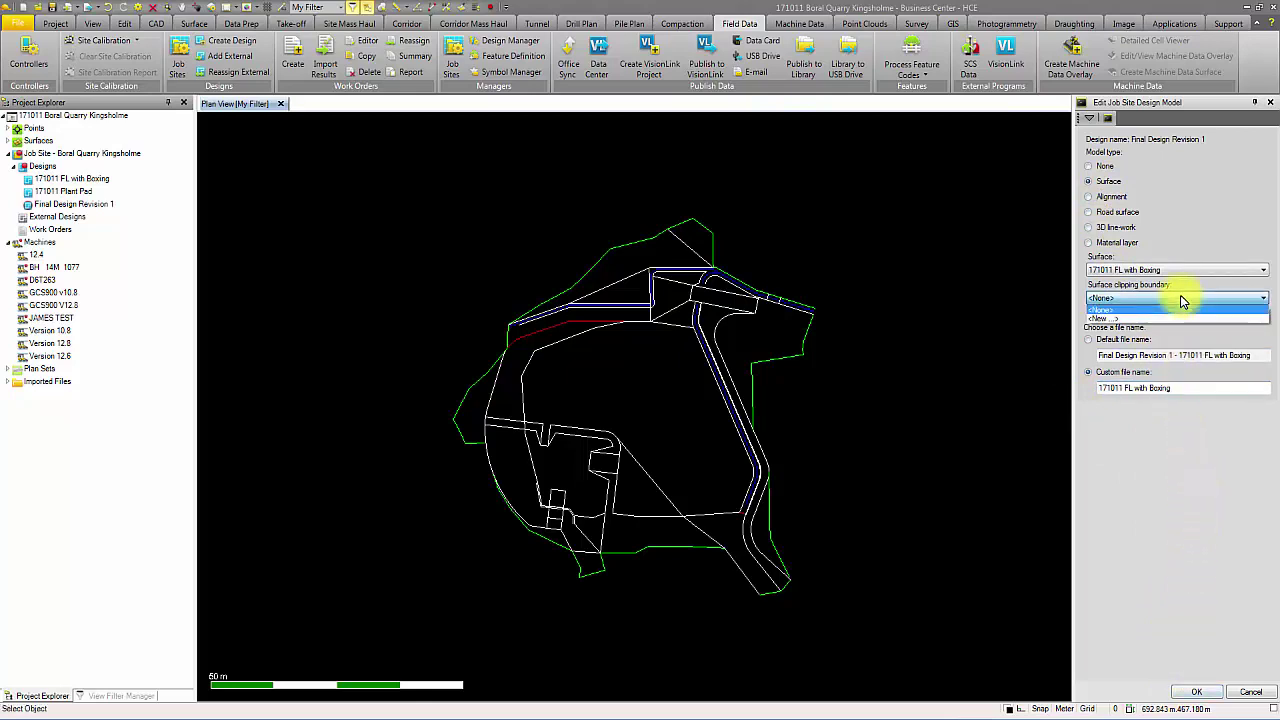
click(1184, 304)
click(1196, 692)
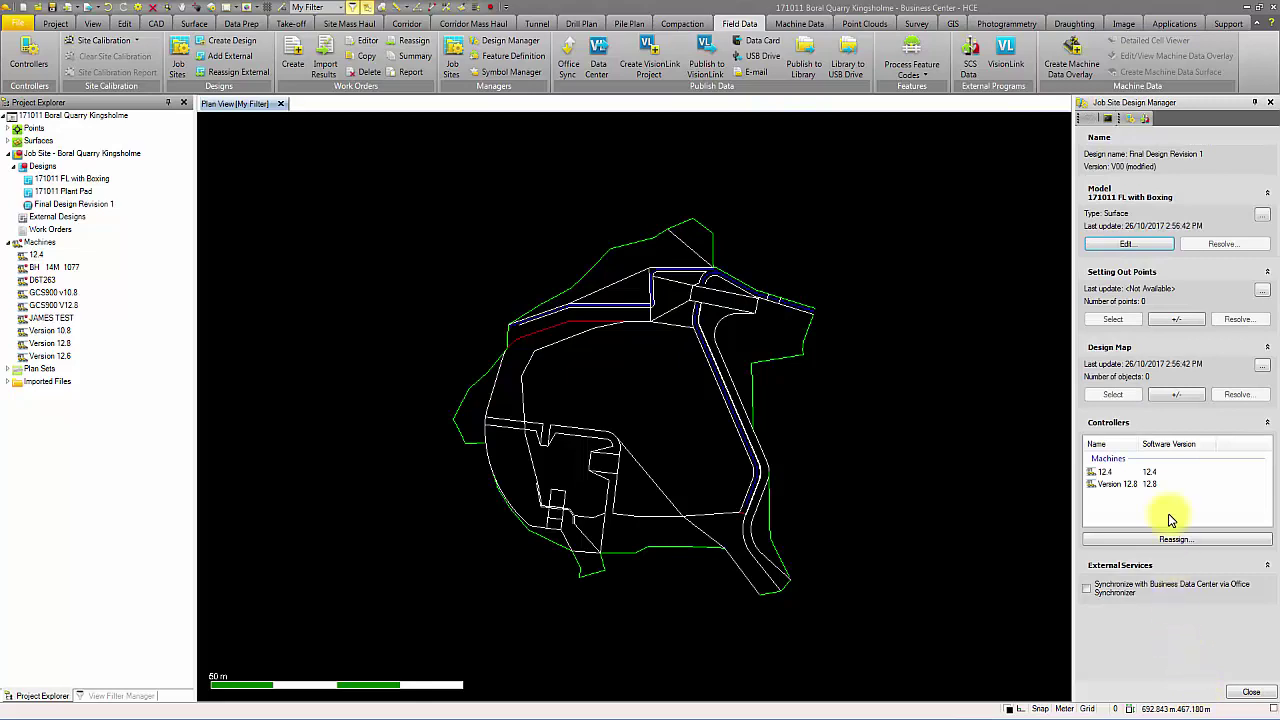
Step: Cancel design map selection by layer and close the Job Site Design Manager with zero map objects
click(1160, 396)
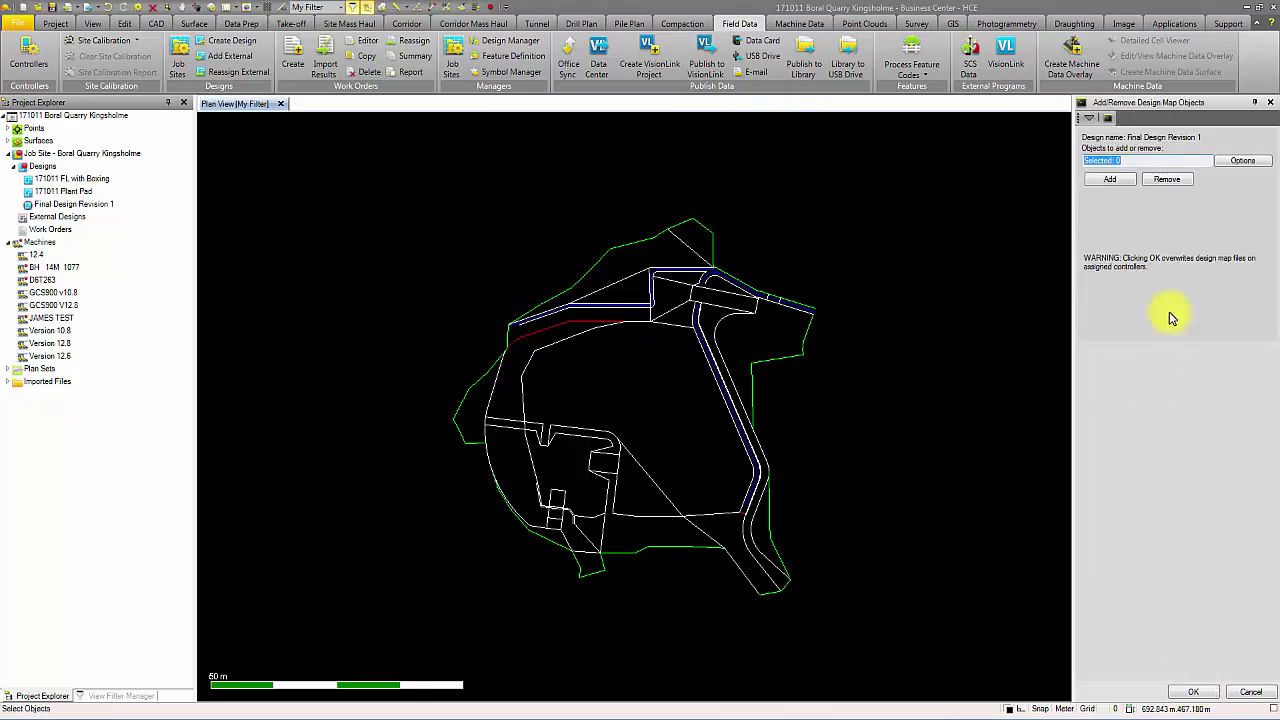
click(1232, 162)
click(1197, 250)
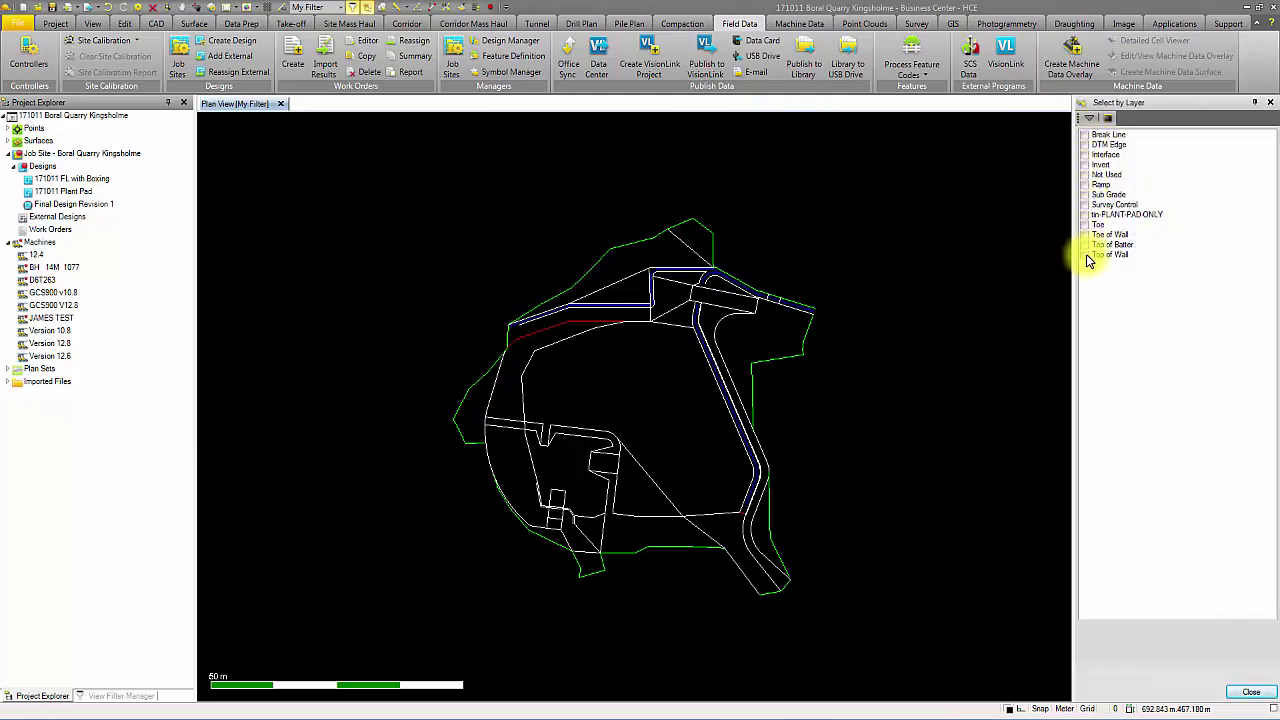
click(1250, 692)
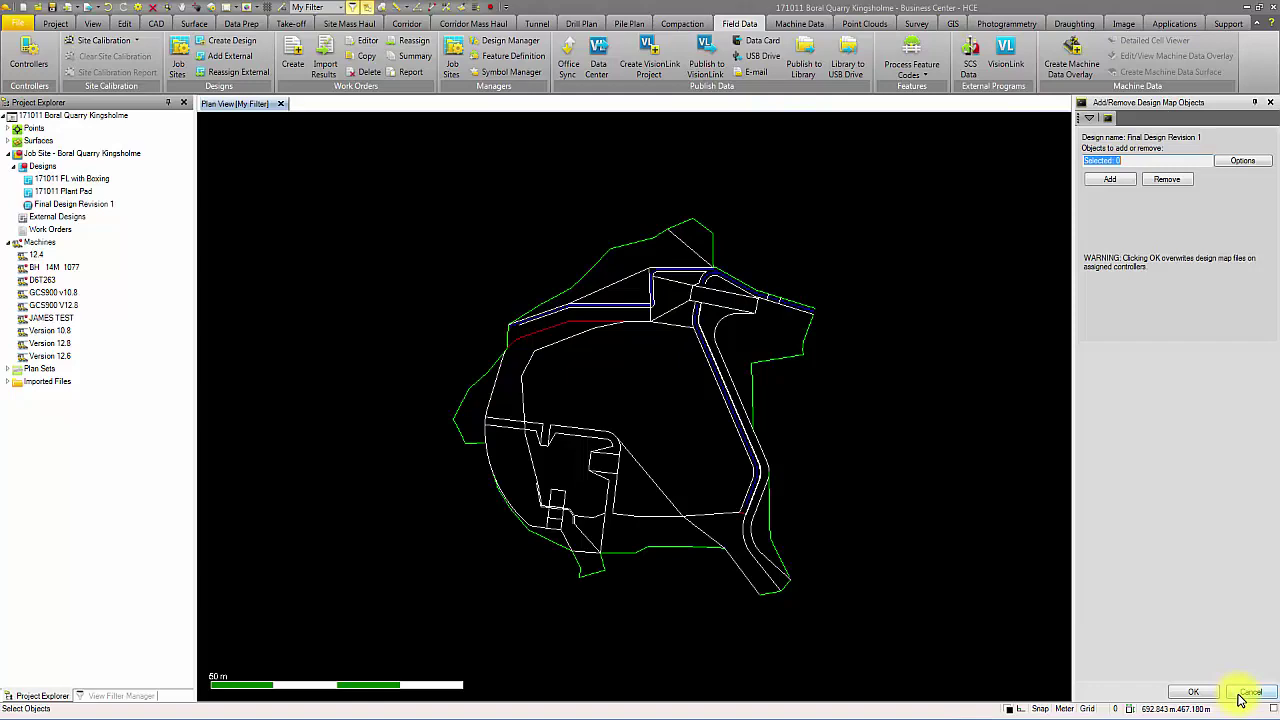
click(1240, 694)
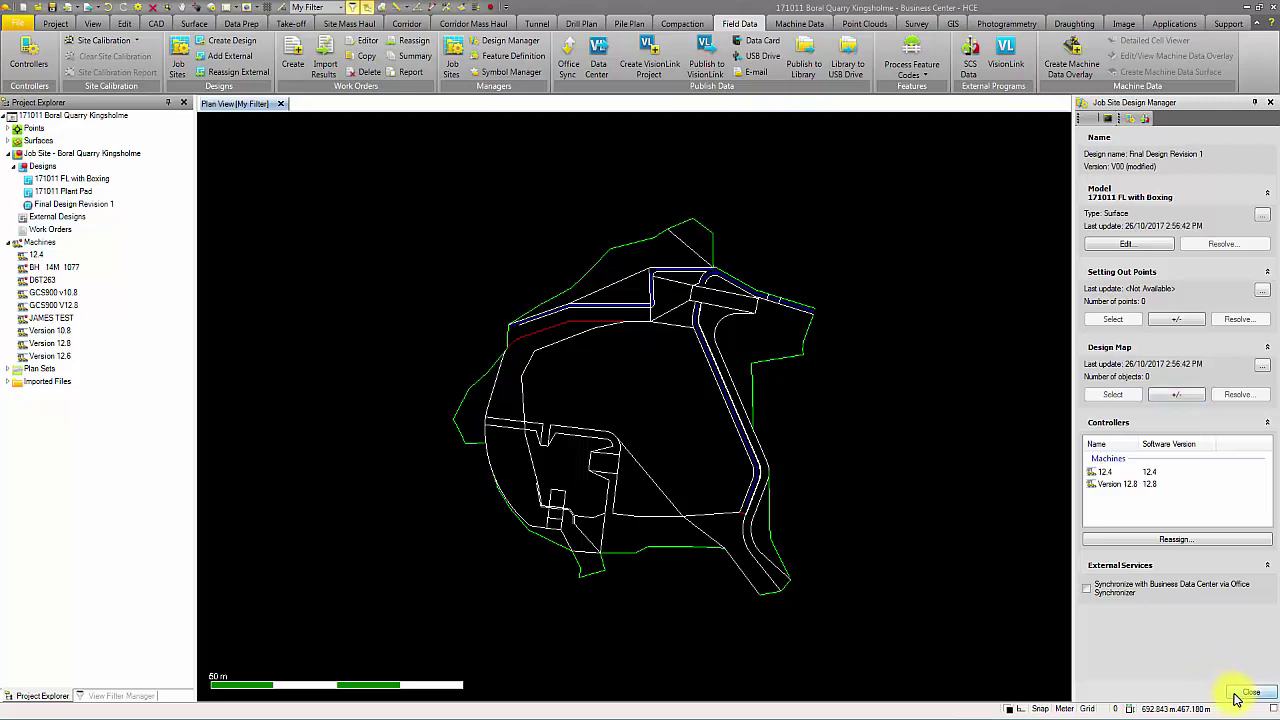
click(1247, 693)
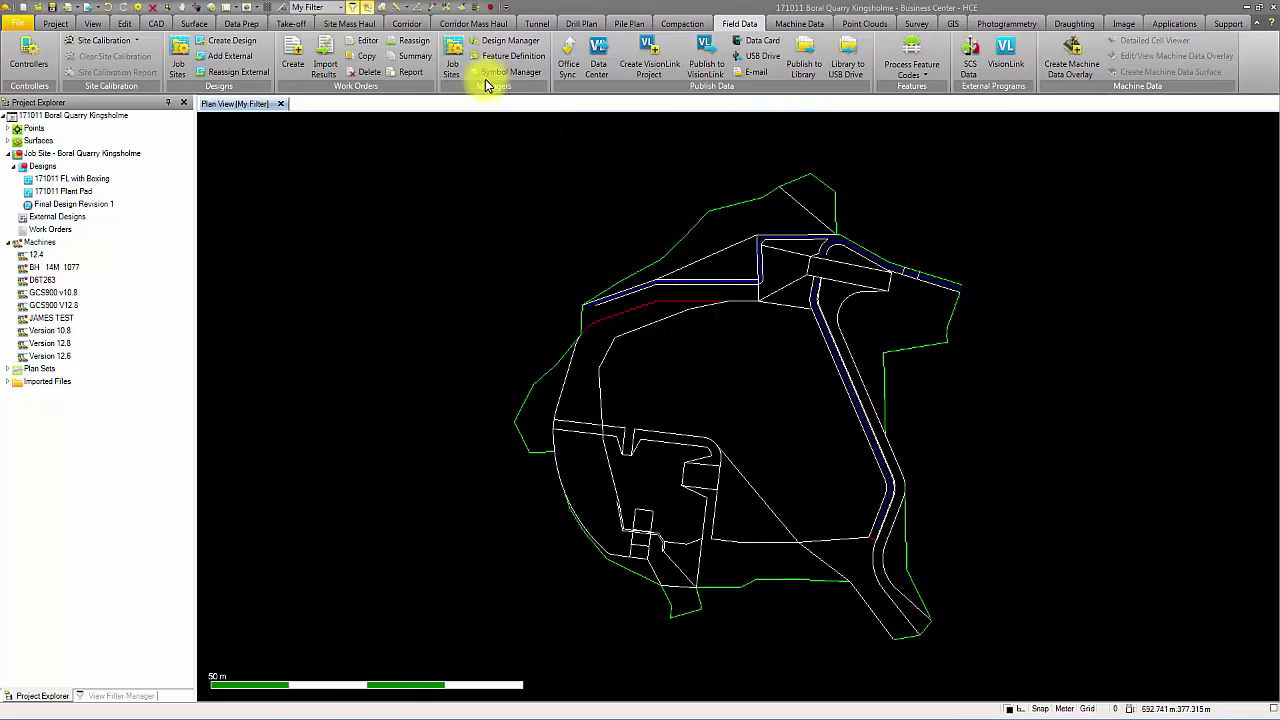
click(500, 41)
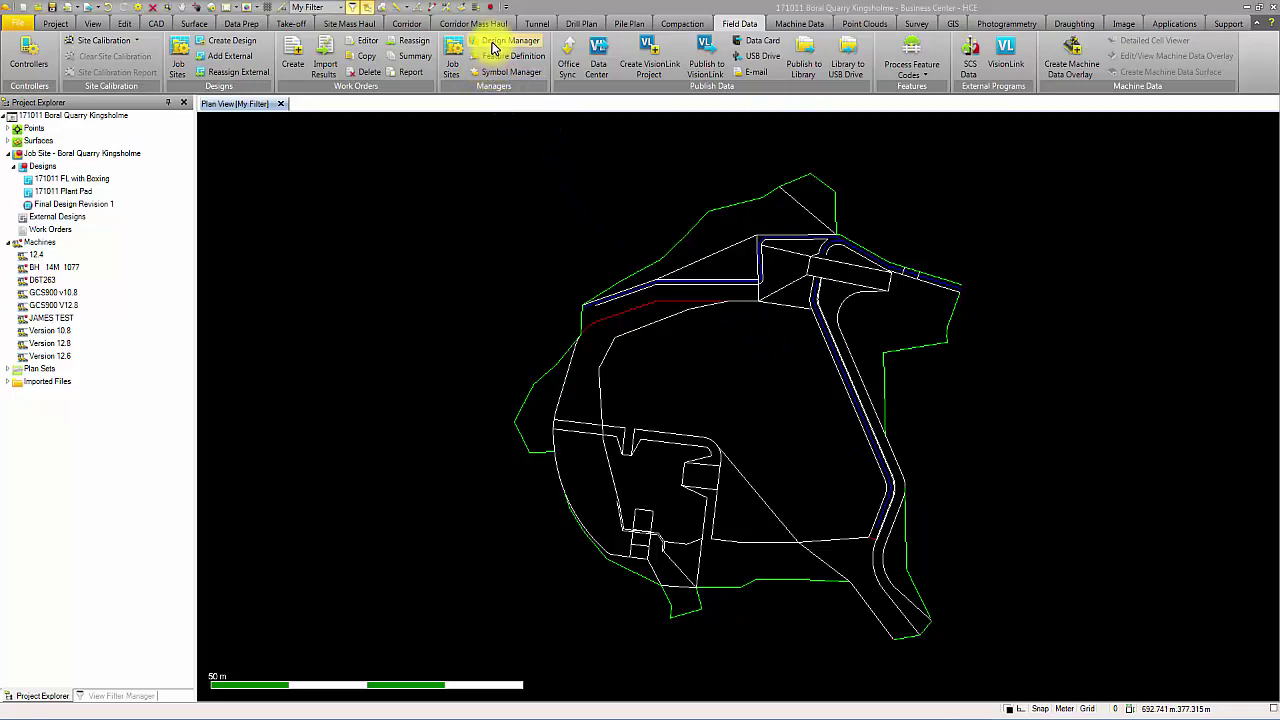
click(642, 420)
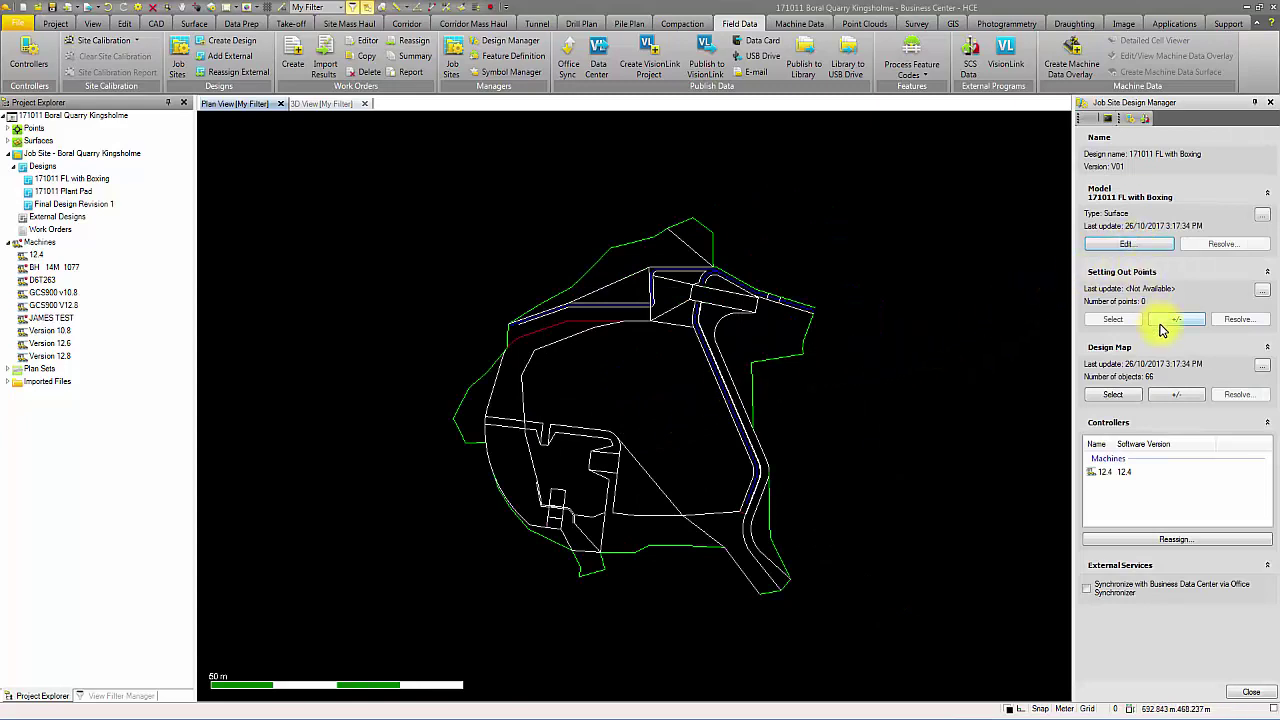
click(1158, 539)
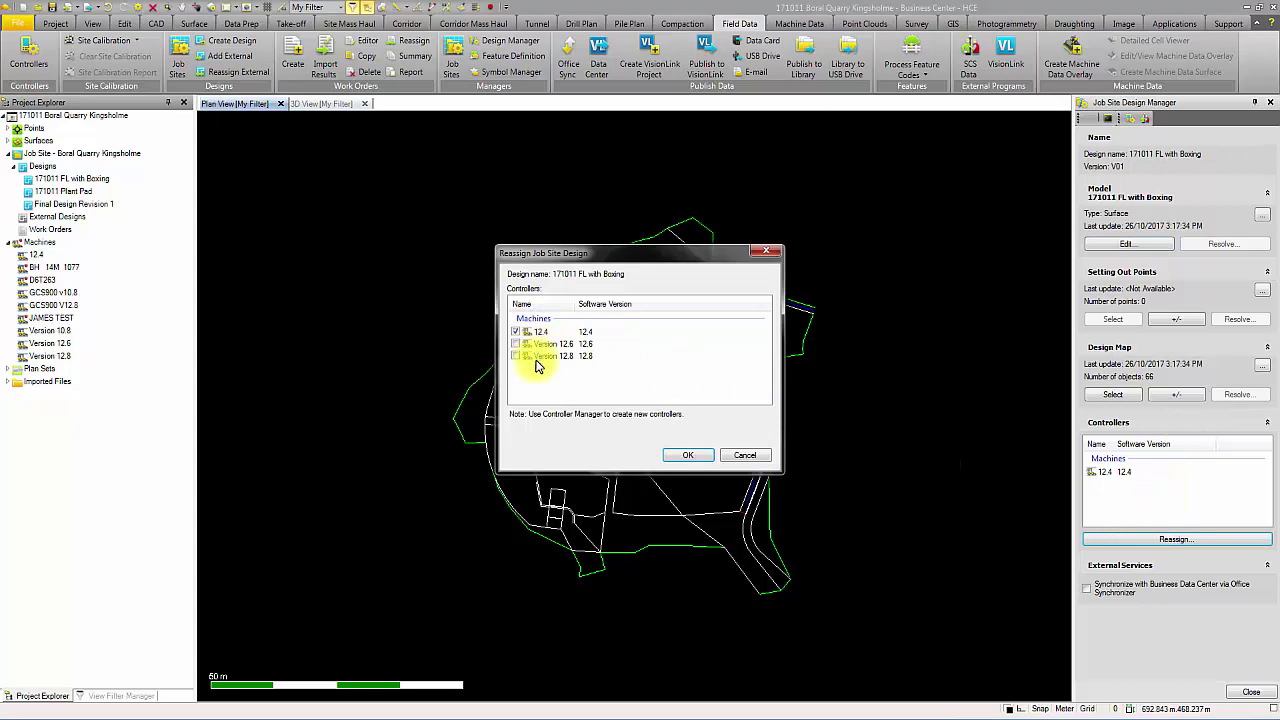
click(690, 456)
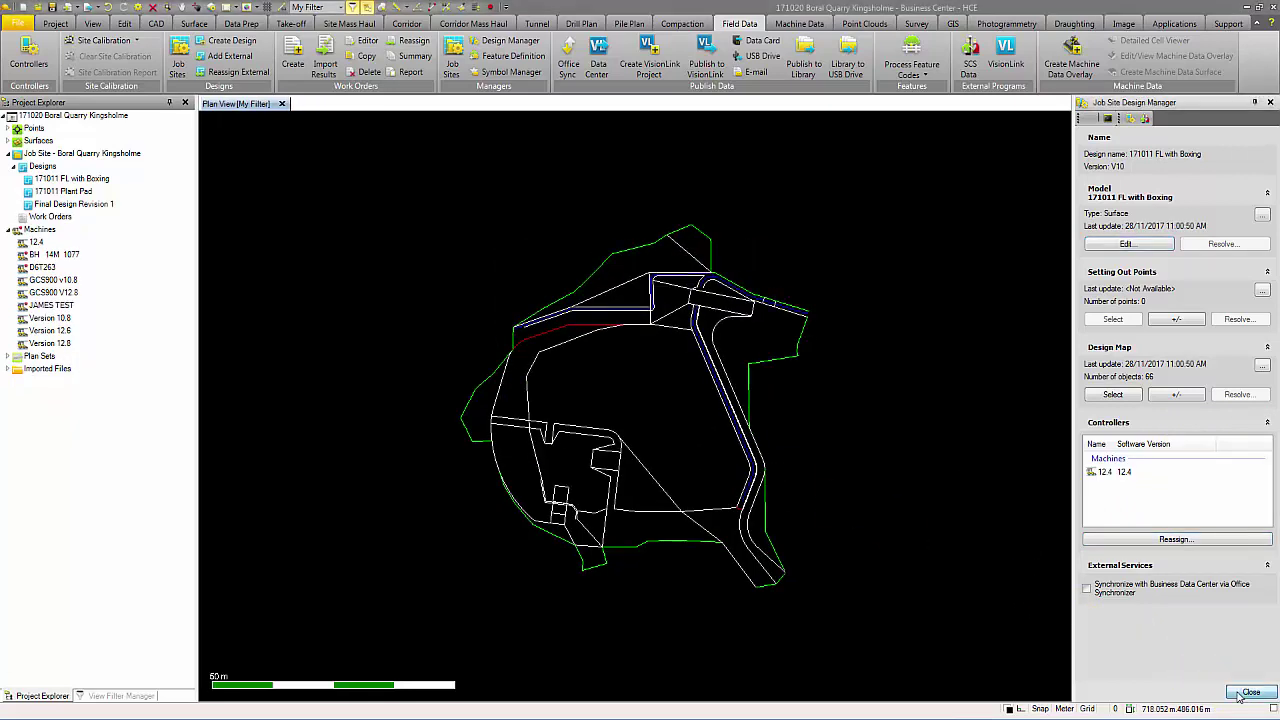
click(1249, 692)
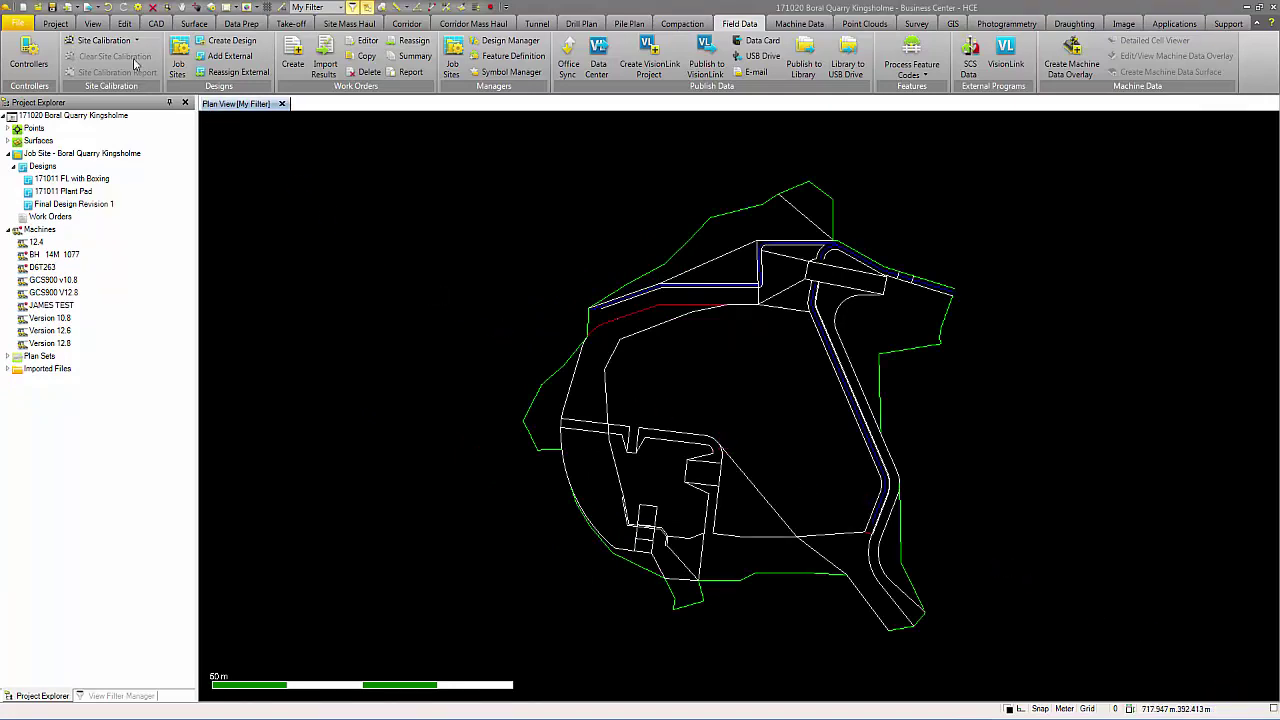
Step: Open a 3D view, switch on the Surface layer group, and orbit to a tilted side view
click(92, 23)
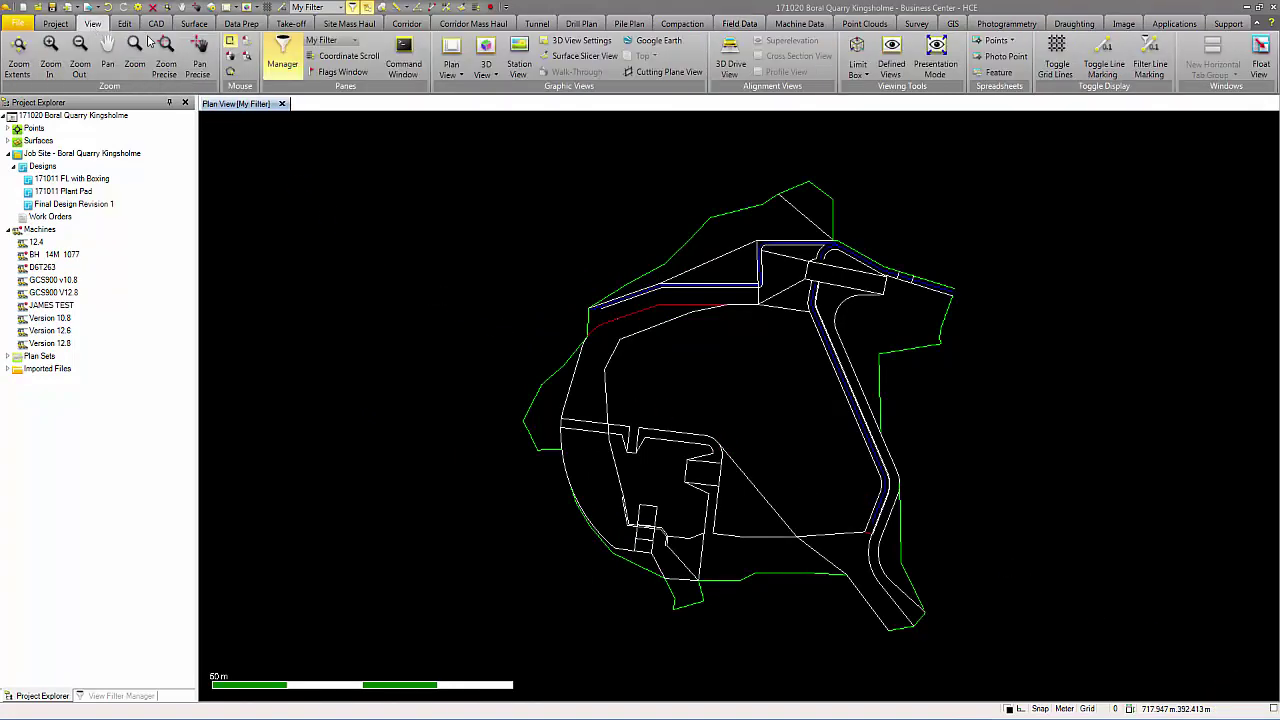
click(481, 55)
click(110, 697)
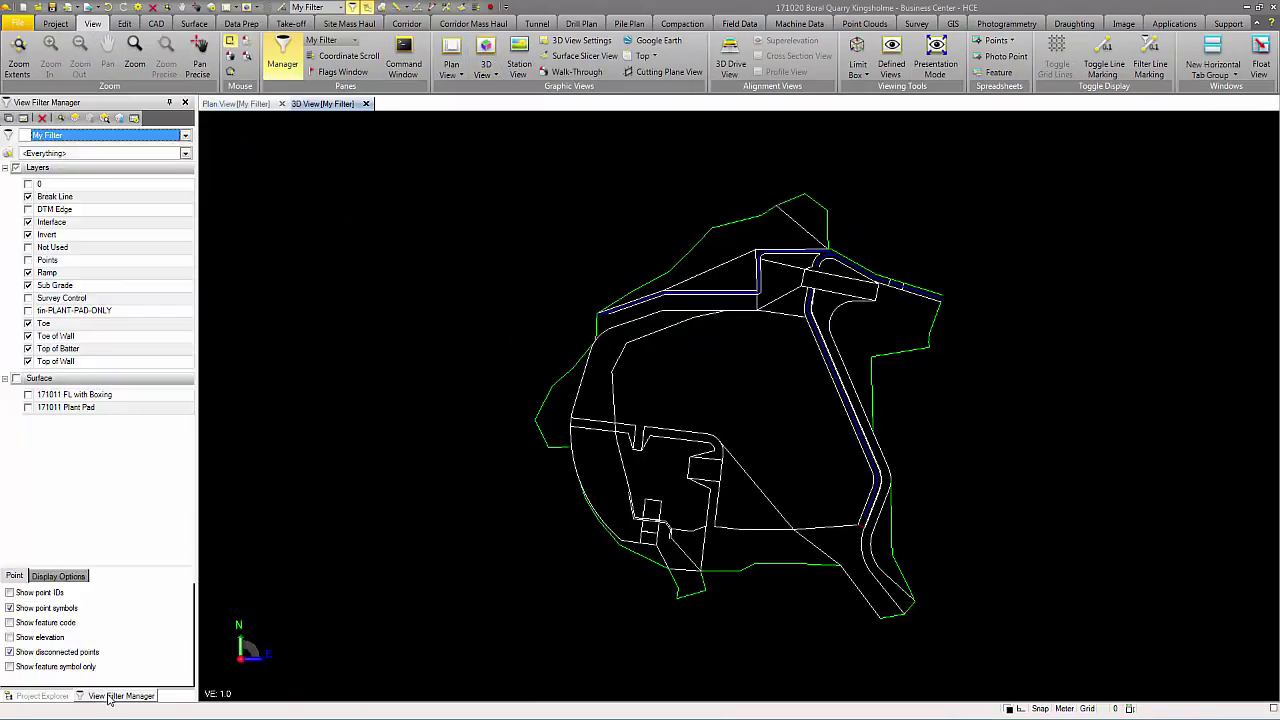
click(16, 378)
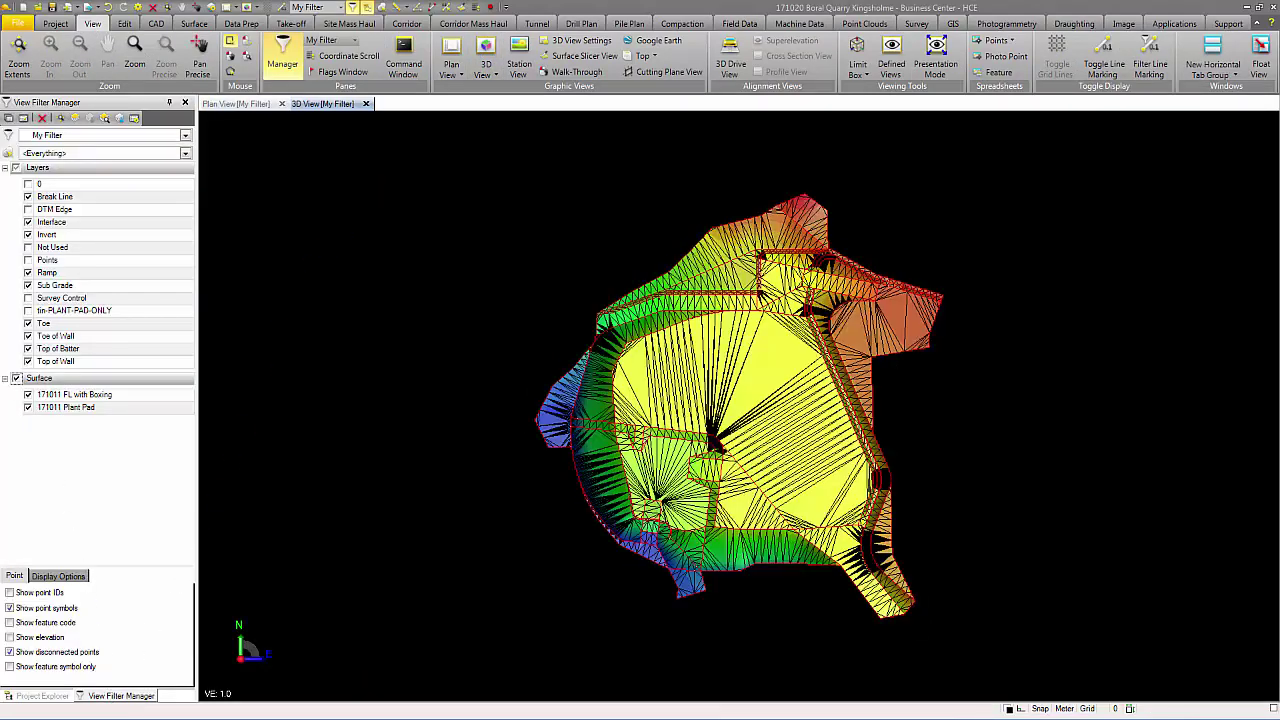
mouse_move(660, 376)
middle_down()
mouse_move(746, 249)
mouse_move(813, 227)
mouse_move(886, 289)
mouse_move(899, 326)
middle_up()
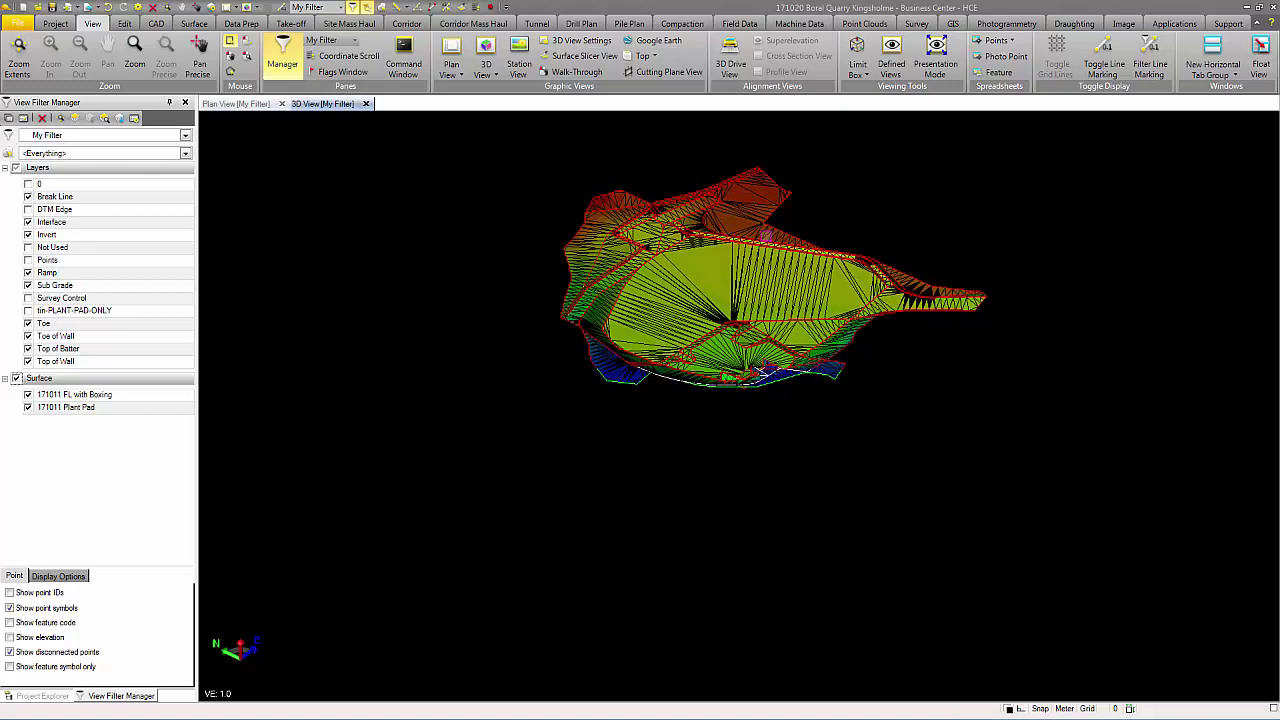
Step: Publish all 6 items, including site calibration, control points, site map and three designs
click(740, 23)
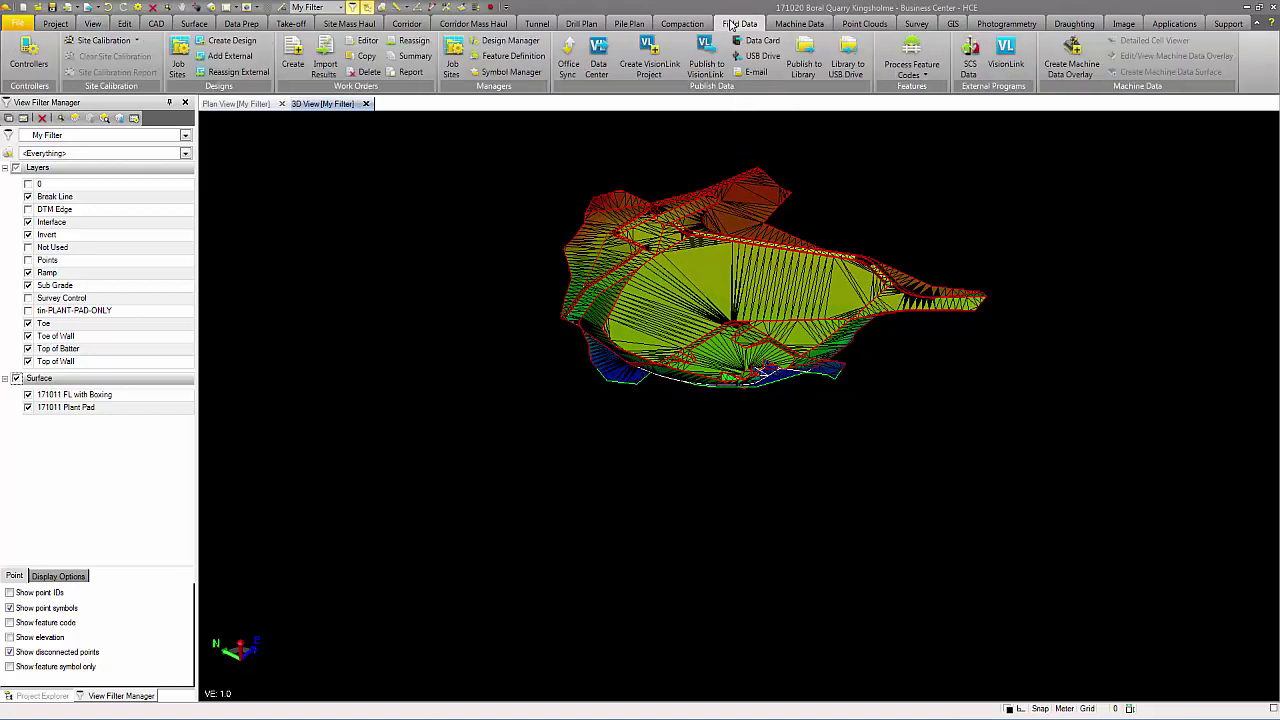
click(806, 67)
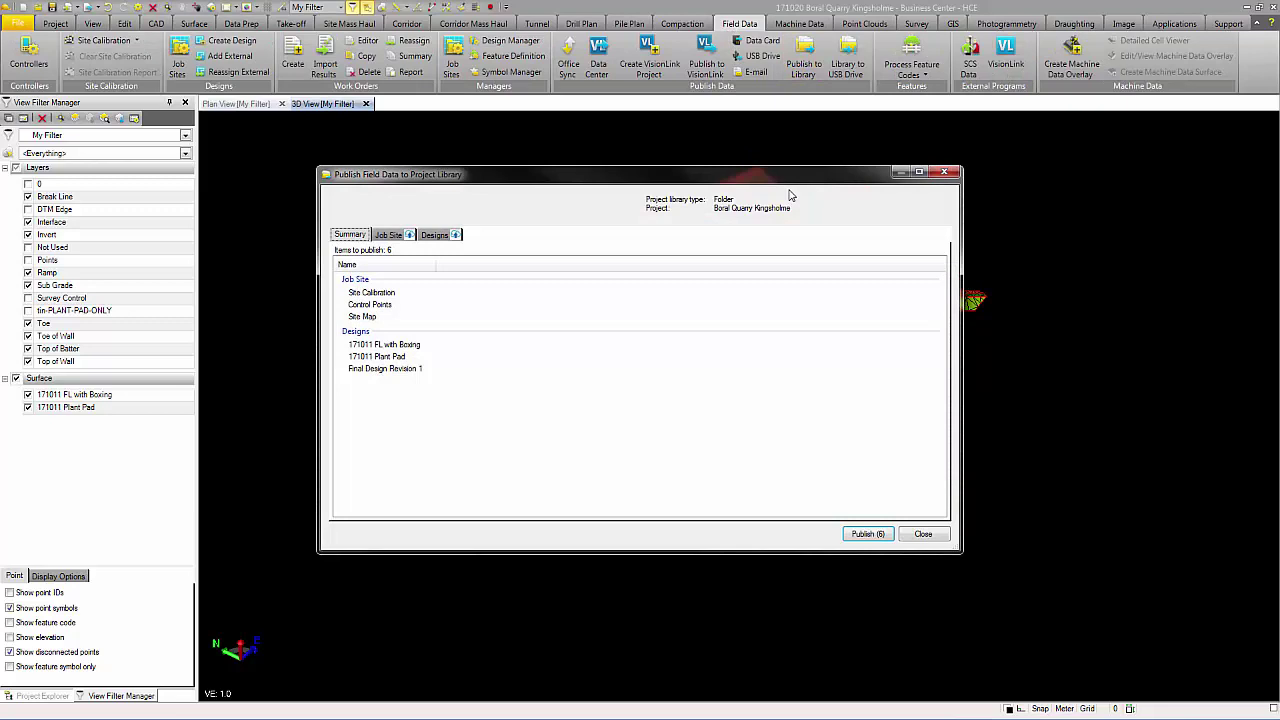
click(868, 534)
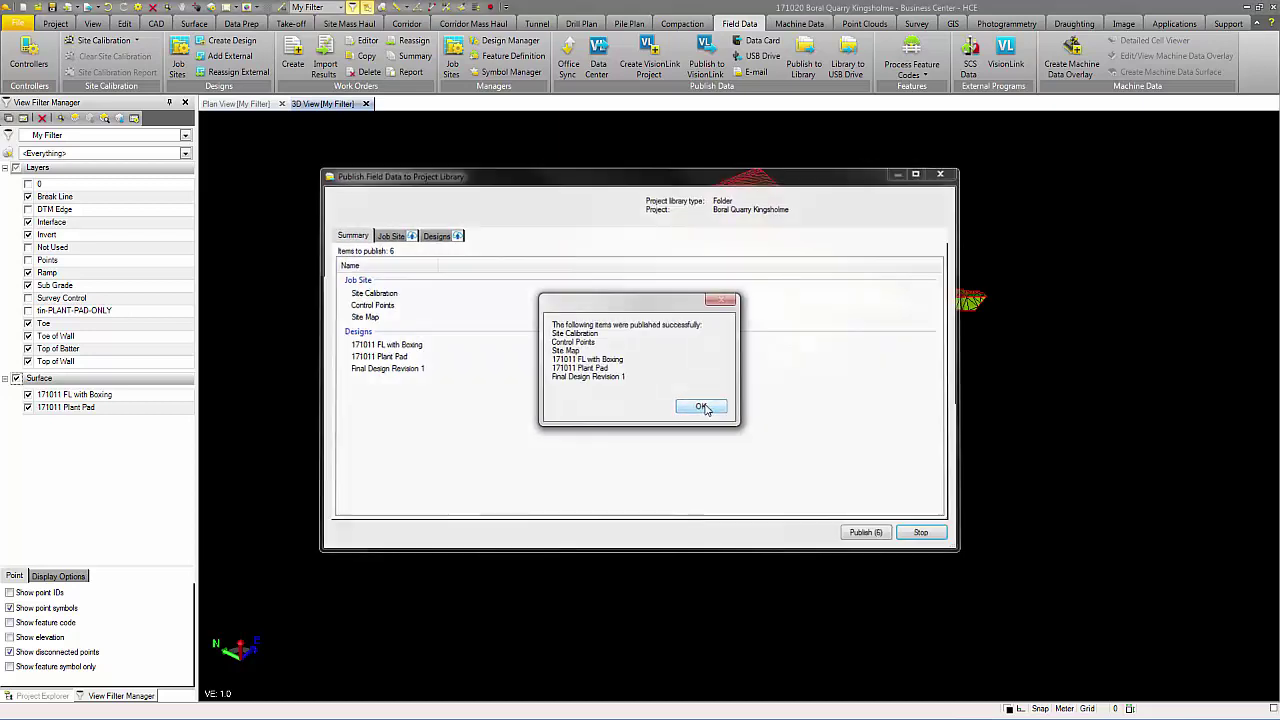
click(702, 406)
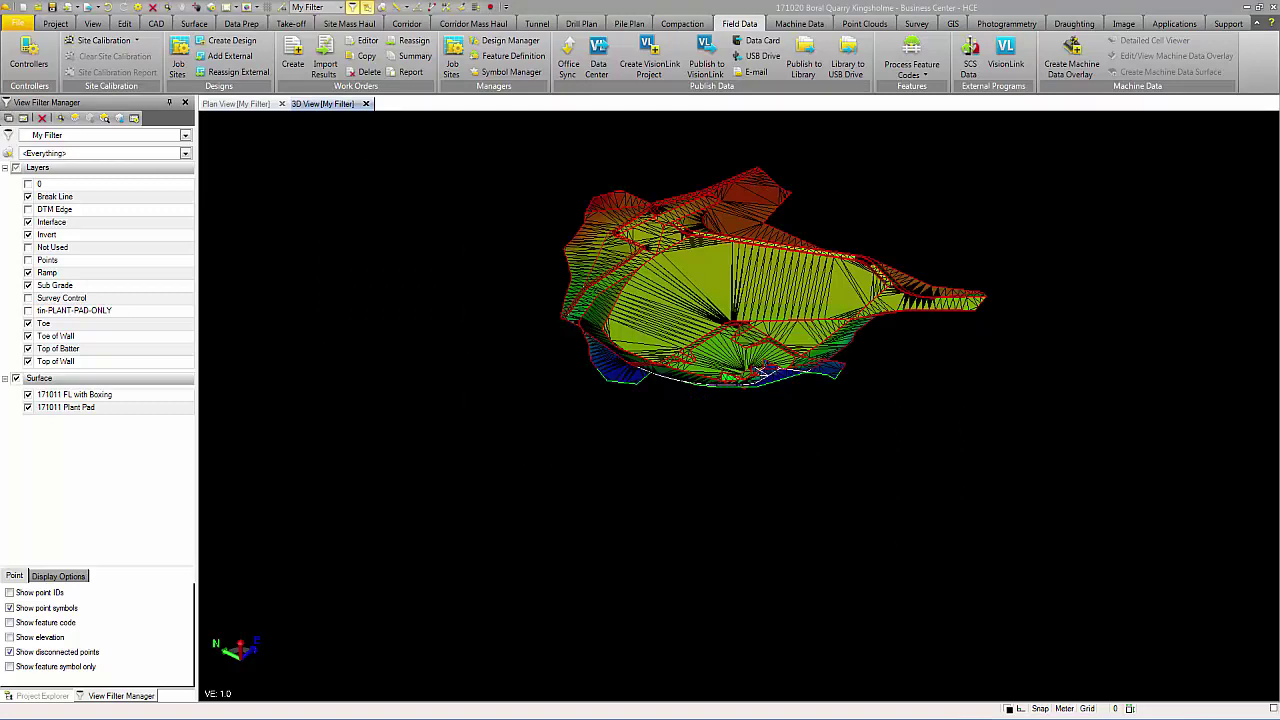
Step: Navigate to C:\ProjectLibrary\Projects\Boral Quarry Kingsholme\OfficeData
click(224, 447)
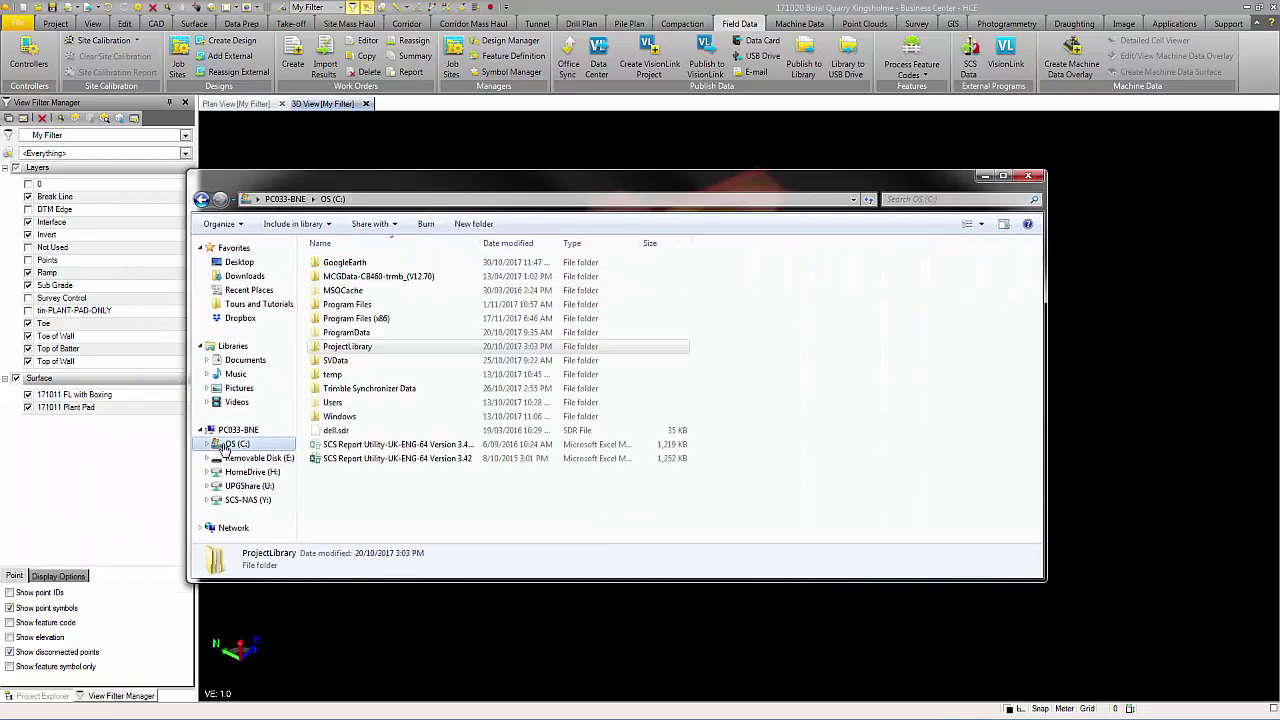
double_click(370, 348)
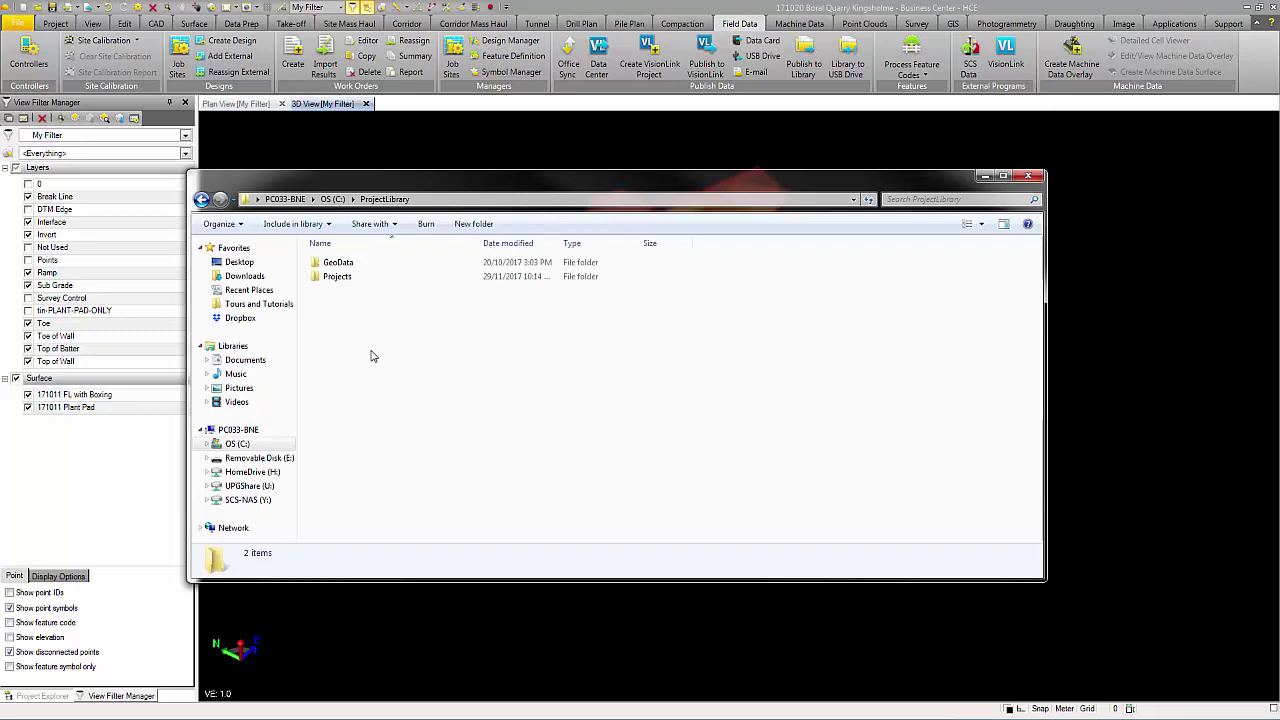
double_click(377, 279)
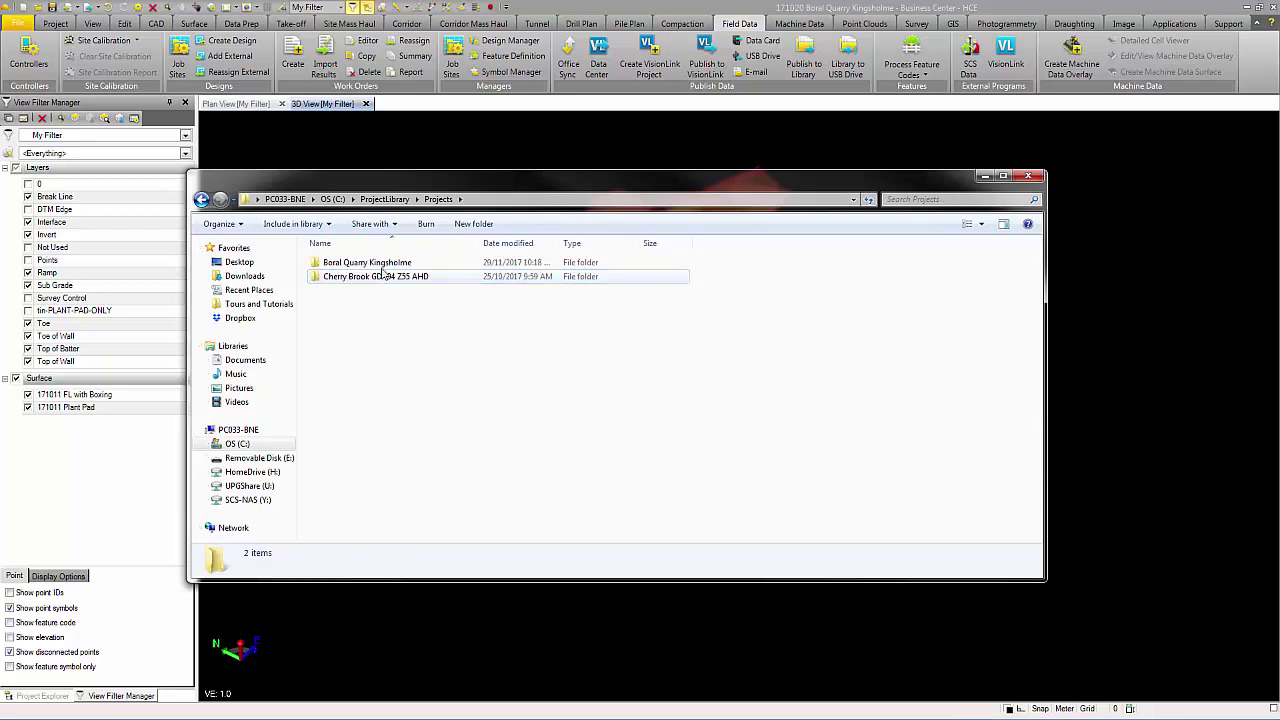
double_click(380, 263)
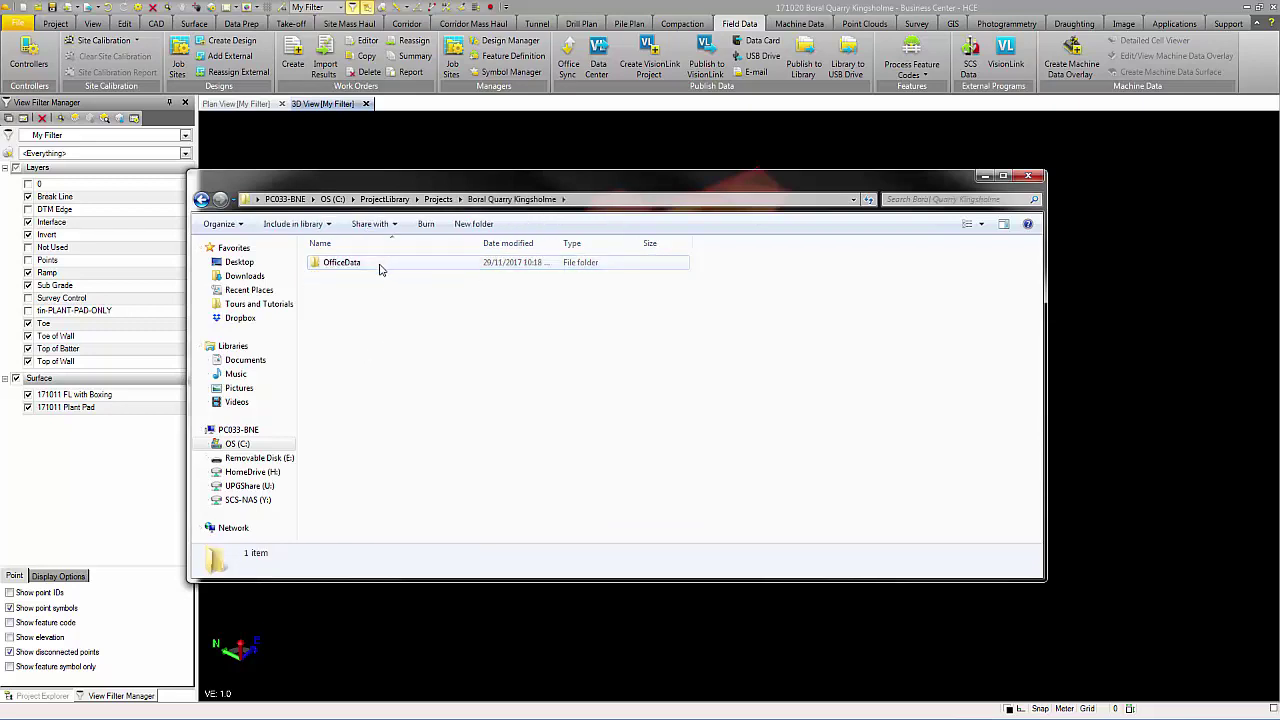
double_click(380, 263)
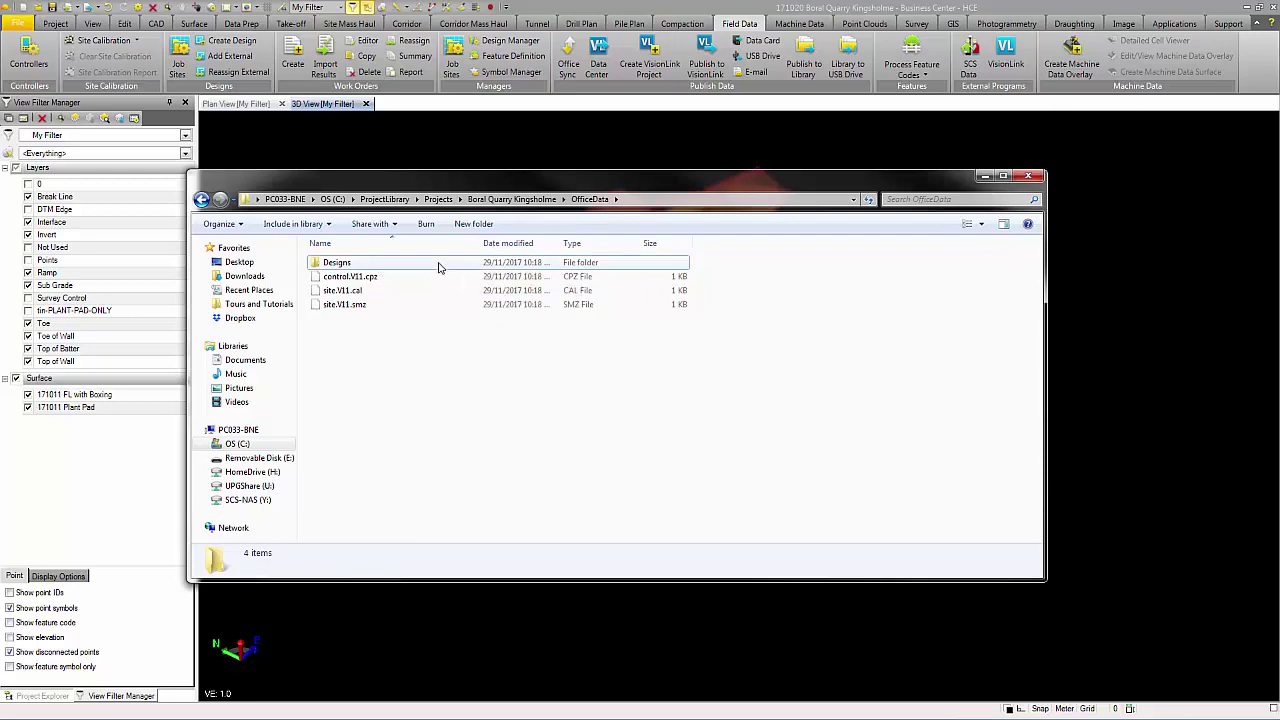
Step: Review control.V11.cpz, site.V11.cal and site.V11.smz, then the three .dsz files in Designs
click(440, 265)
click(434, 278)
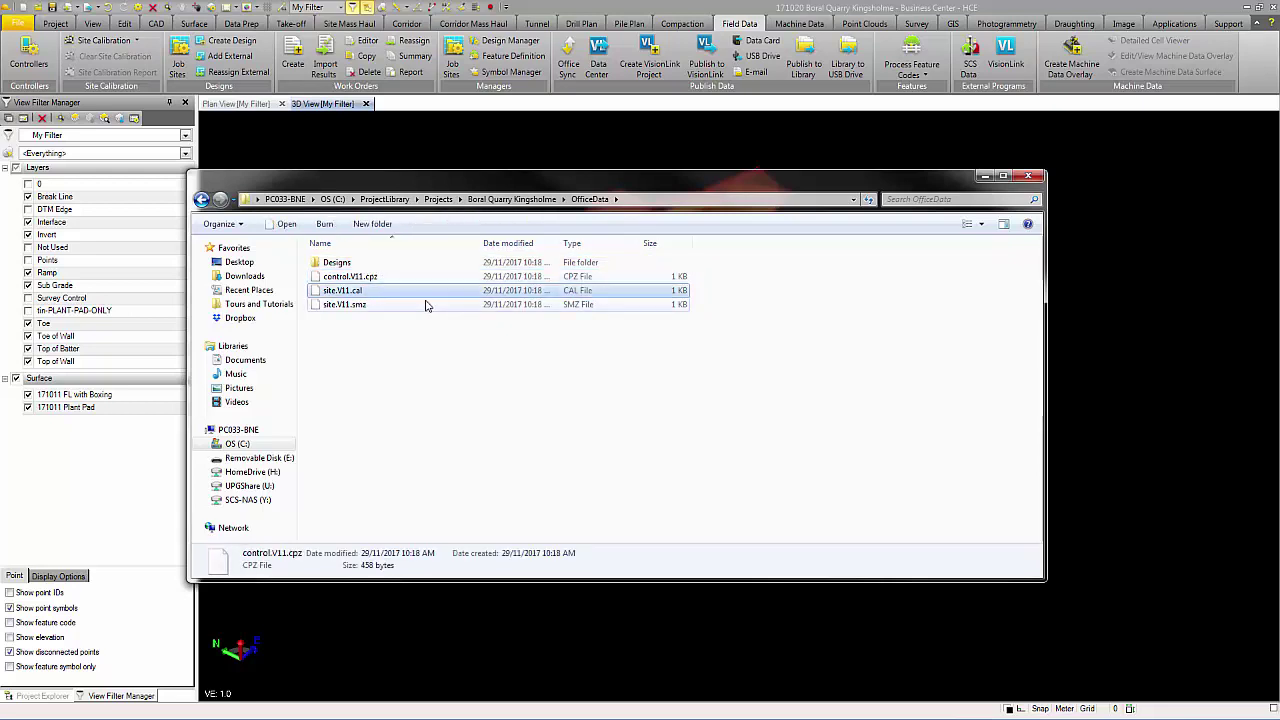
click(429, 304)
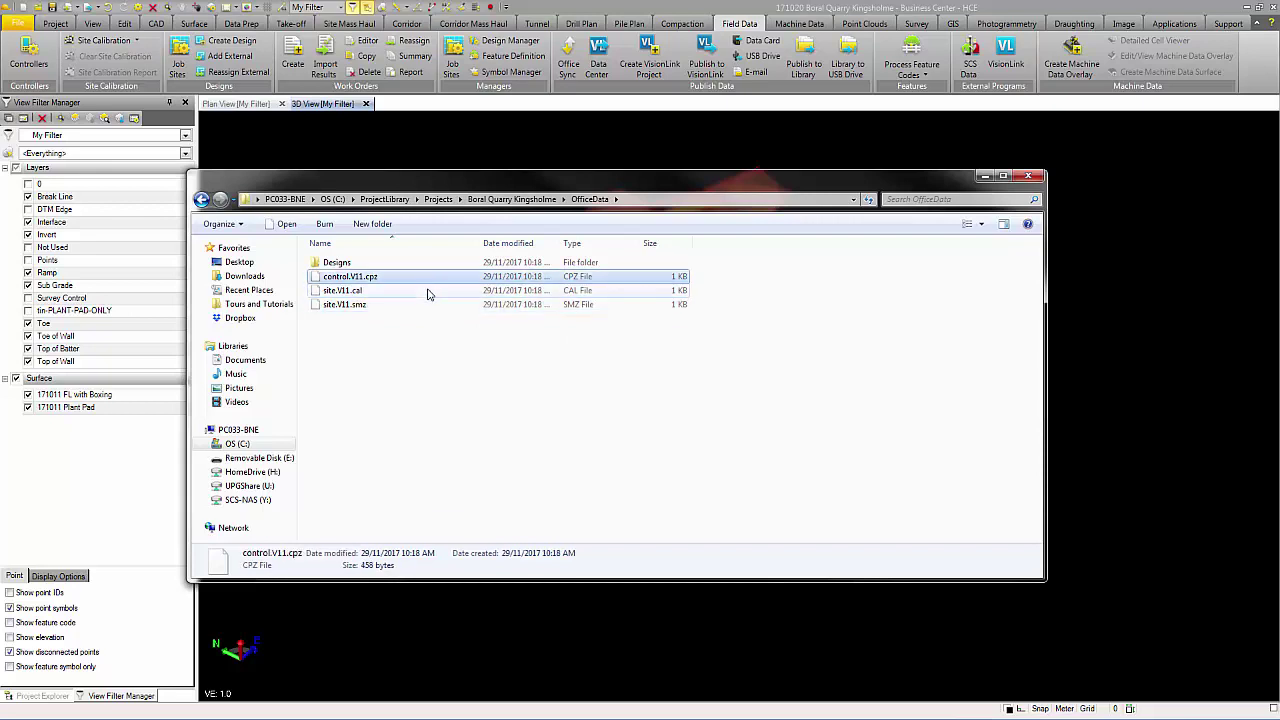
click(428, 290)
click(428, 304)
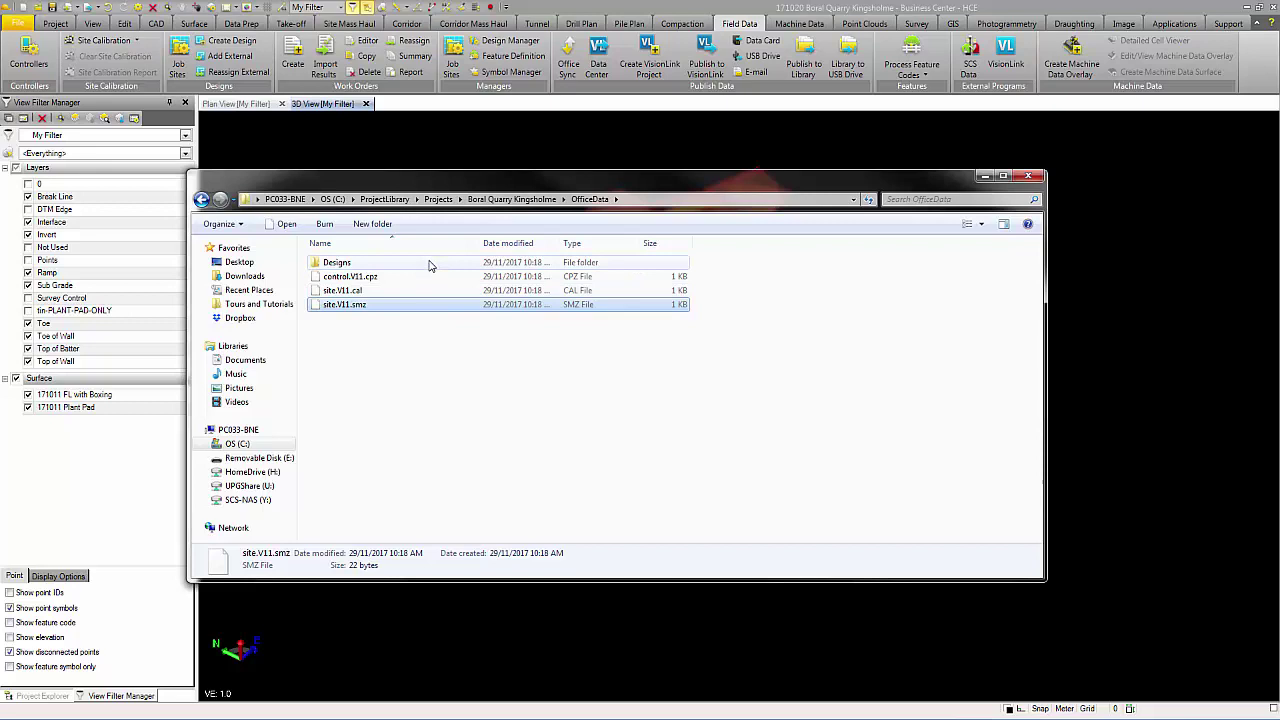
double_click(430, 263)
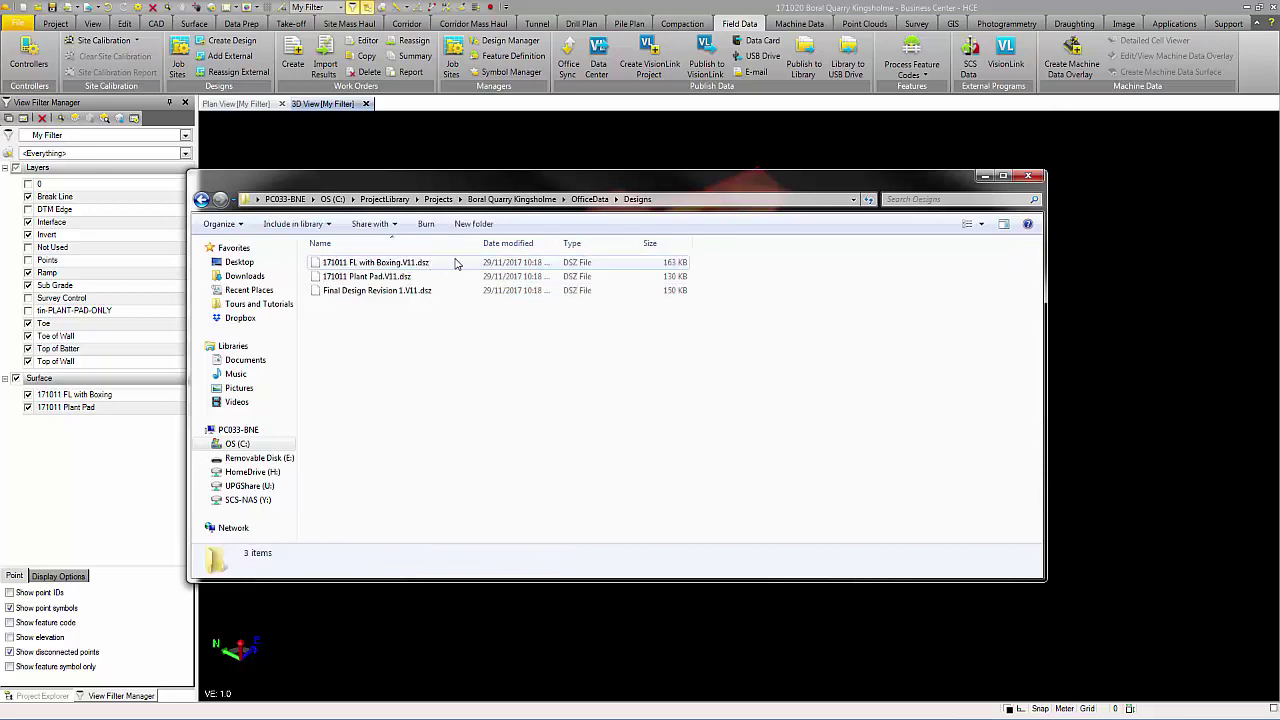
key(Down)
key(Down)
key(Down)
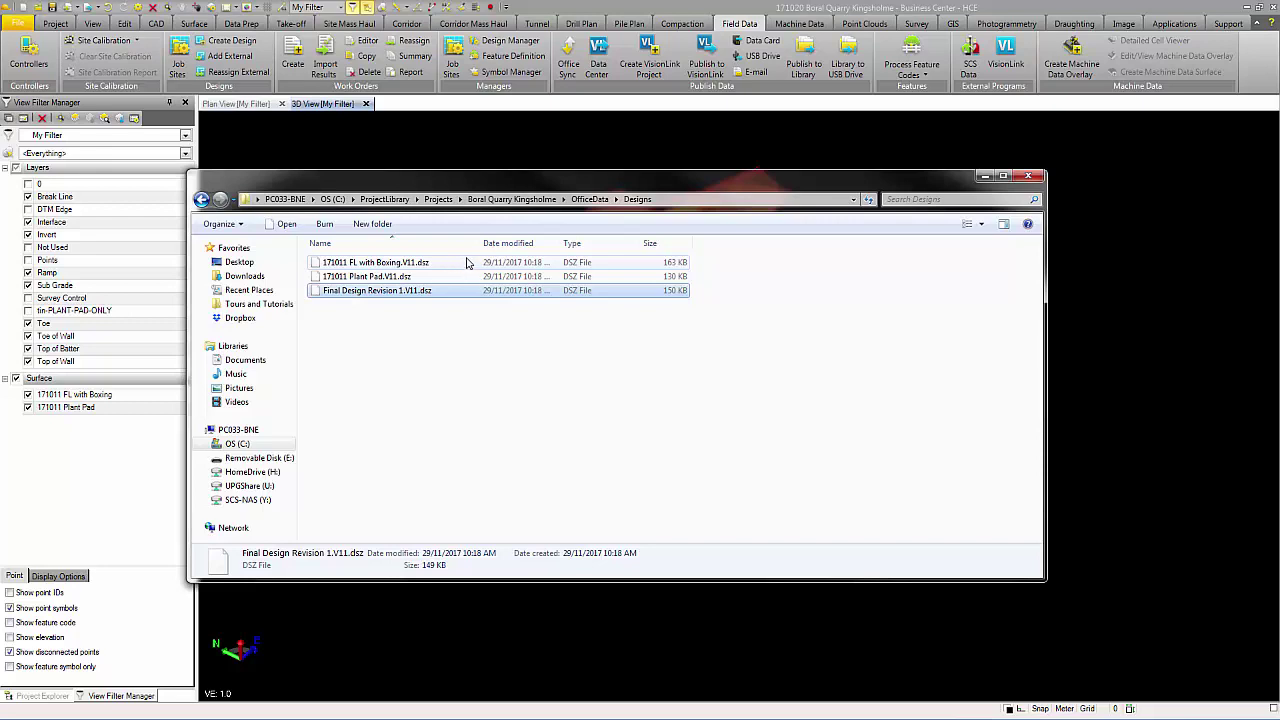
Step: Copy all six library files to E:\ProjectLibrary on Removable Disk (E:) using Library to USB Drive
click(983, 177)
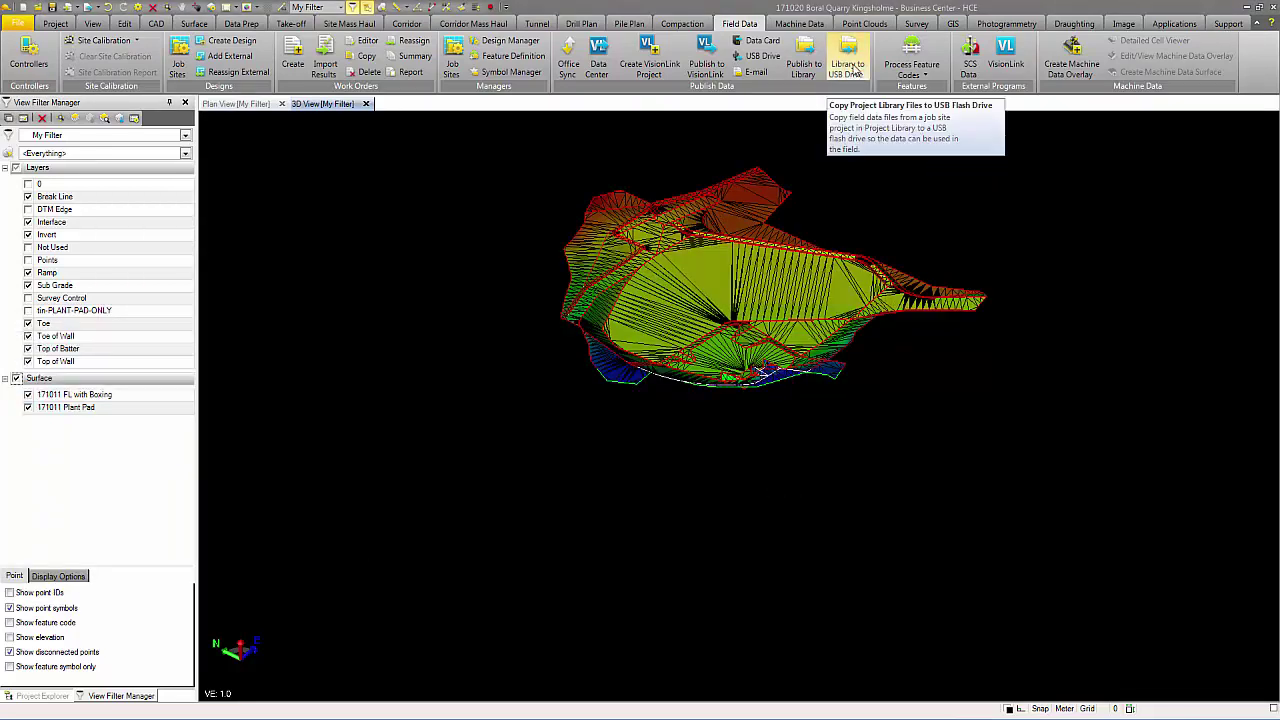
click(850, 68)
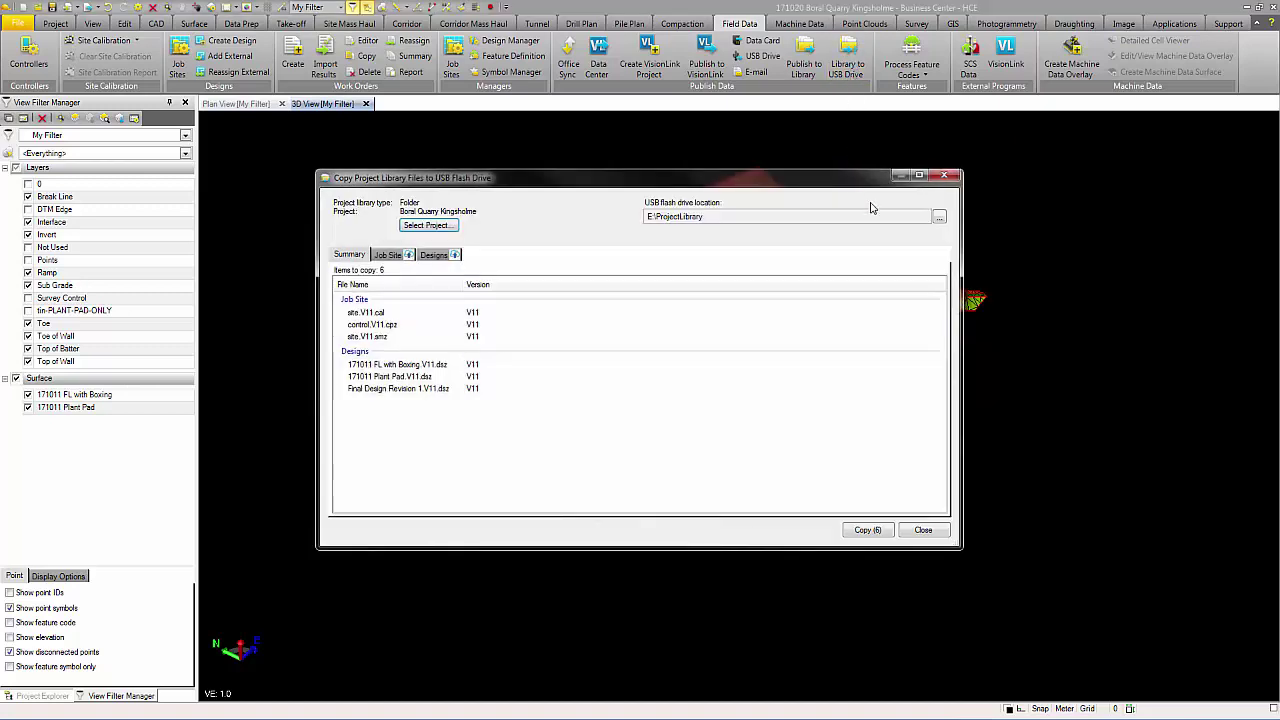
click(939, 217)
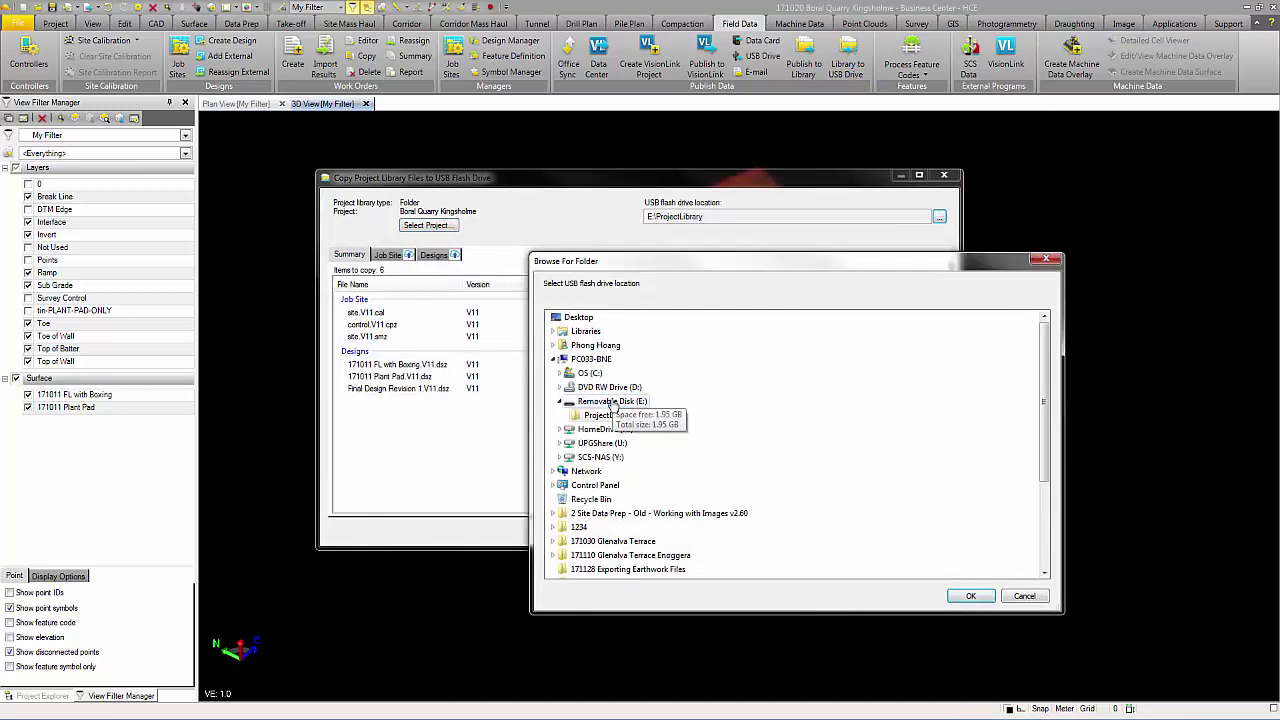
click(970, 595)
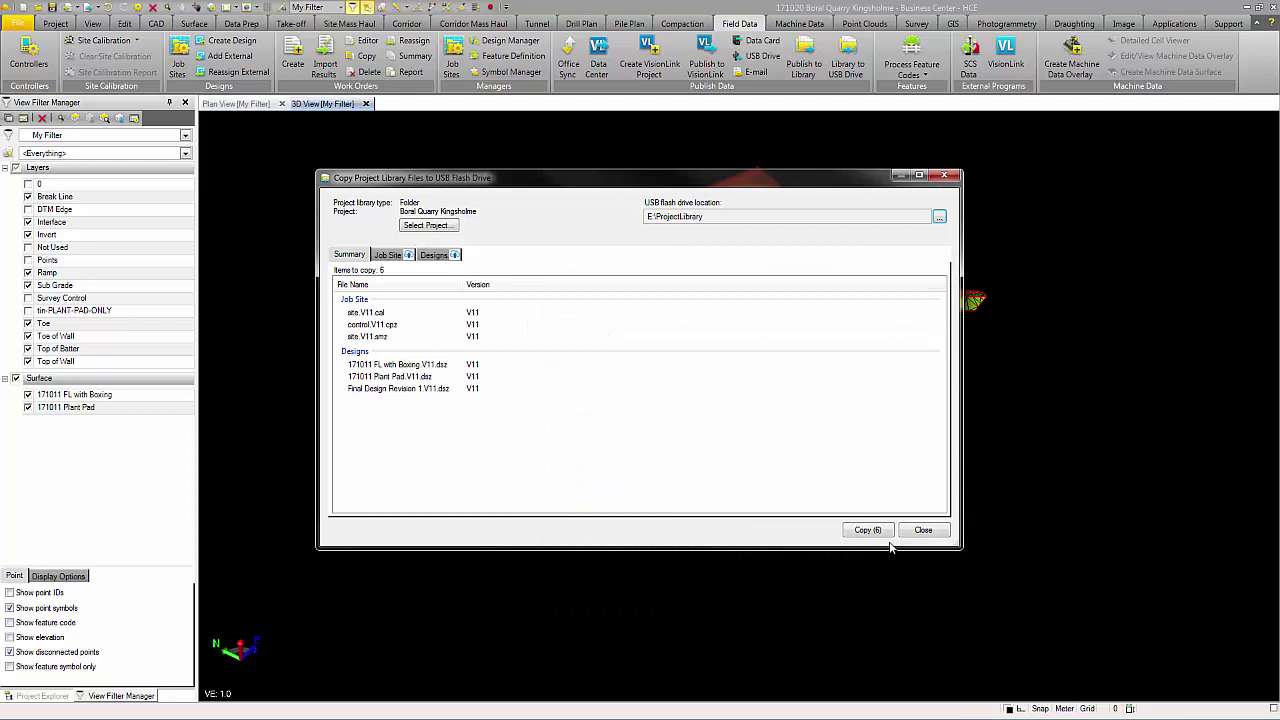
click(868, 530)
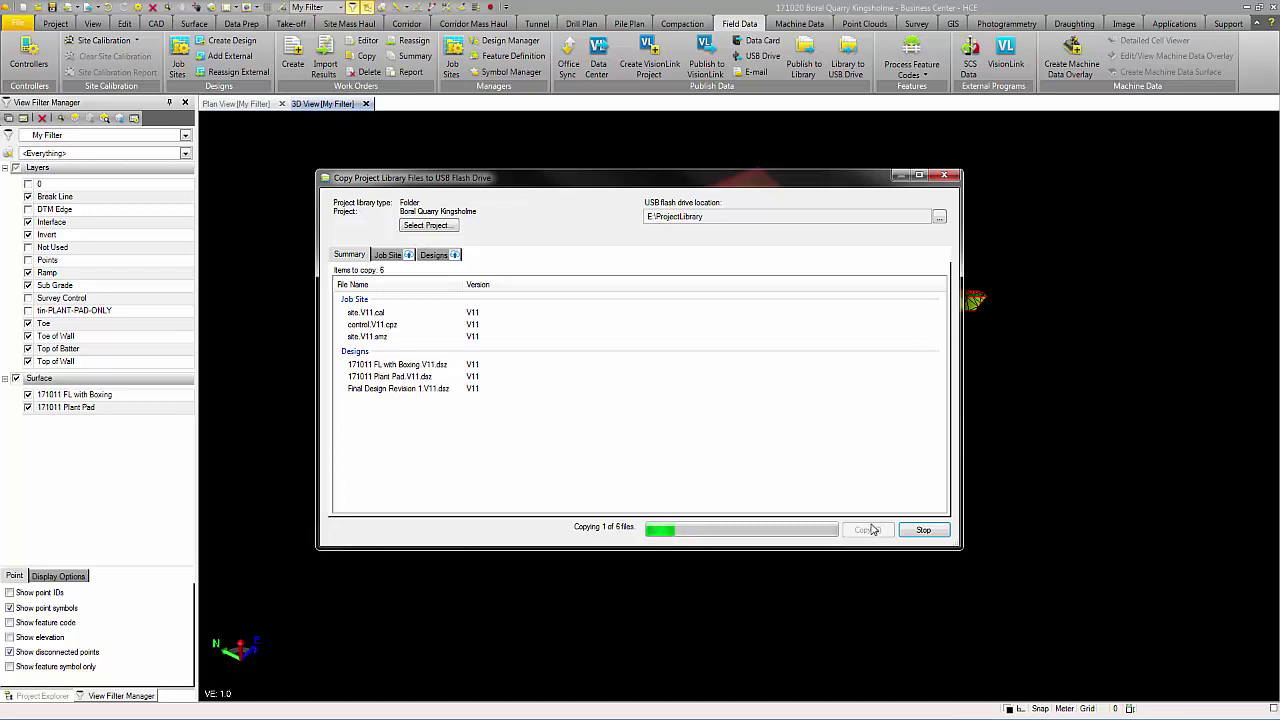
click(695, 406)
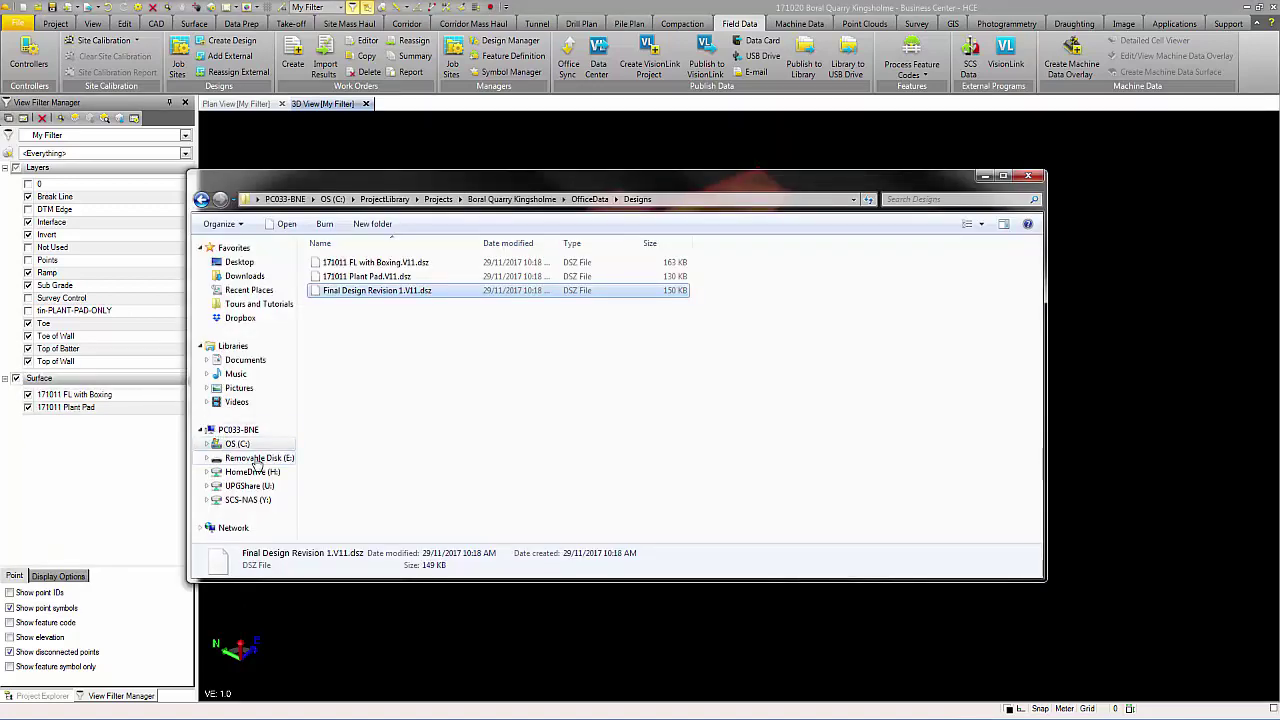
Step: Navigate to E:\ProjectLibrary\Projects\Boral Quarry Kingsholme\OfficeData on the USB drive
click(258, 458)
click(370, 267)
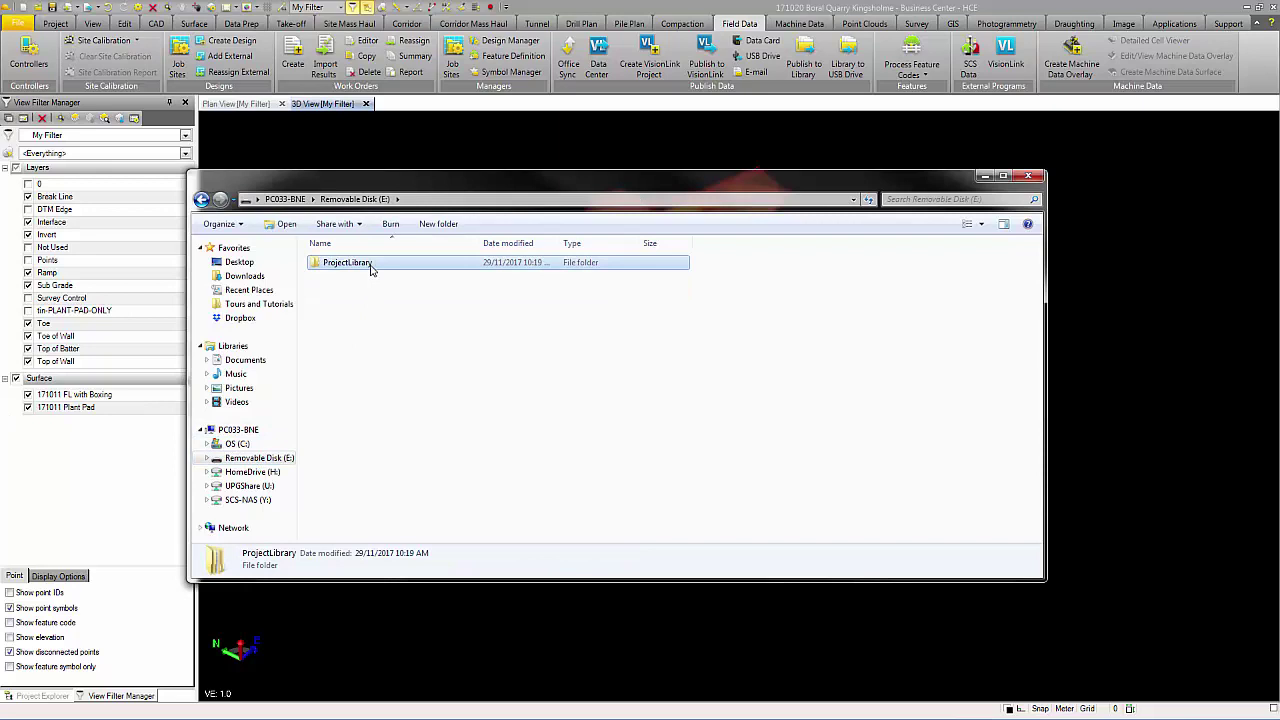
double_click(370, 268)
double_click(405, 278)
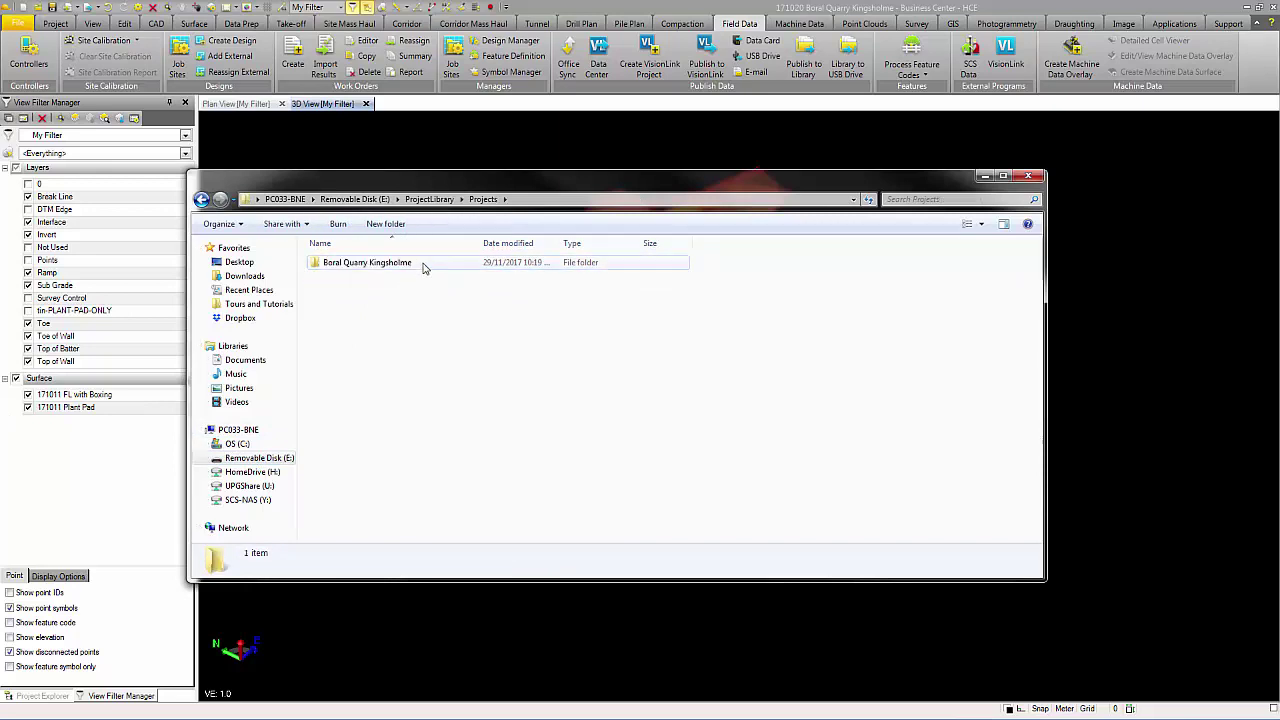
double_click(423, 265)
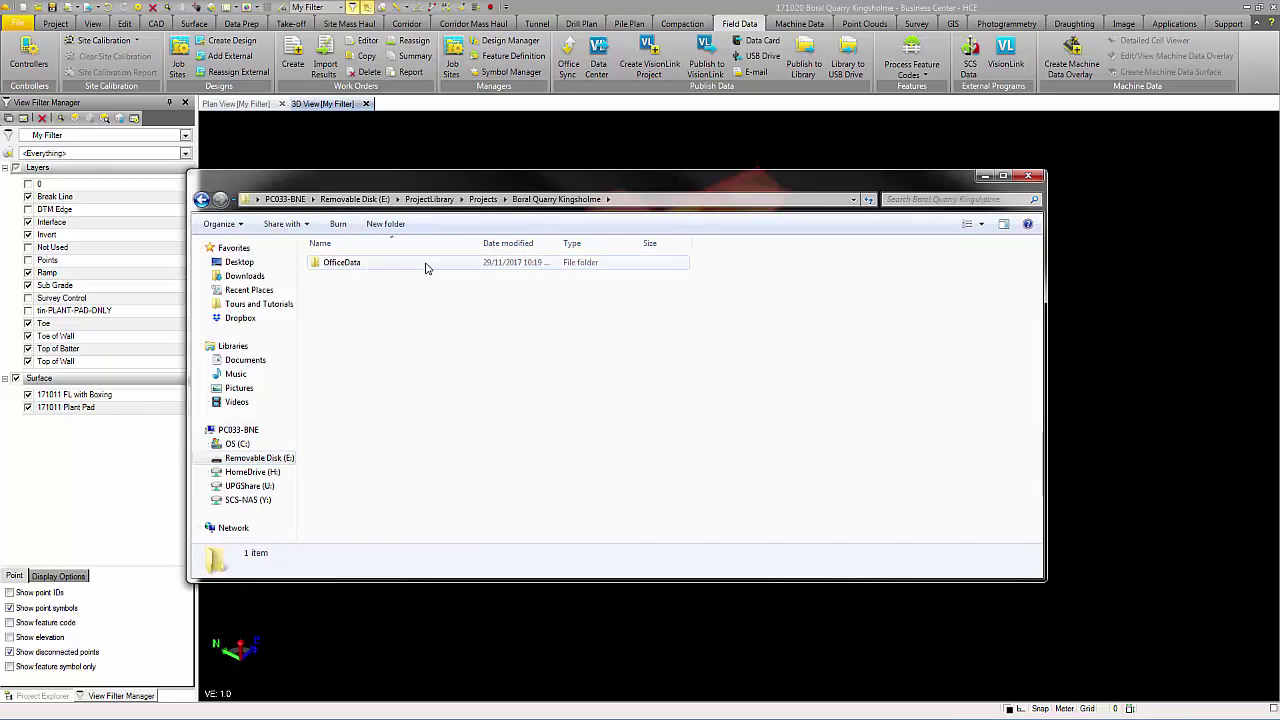
double_click(425, 265)
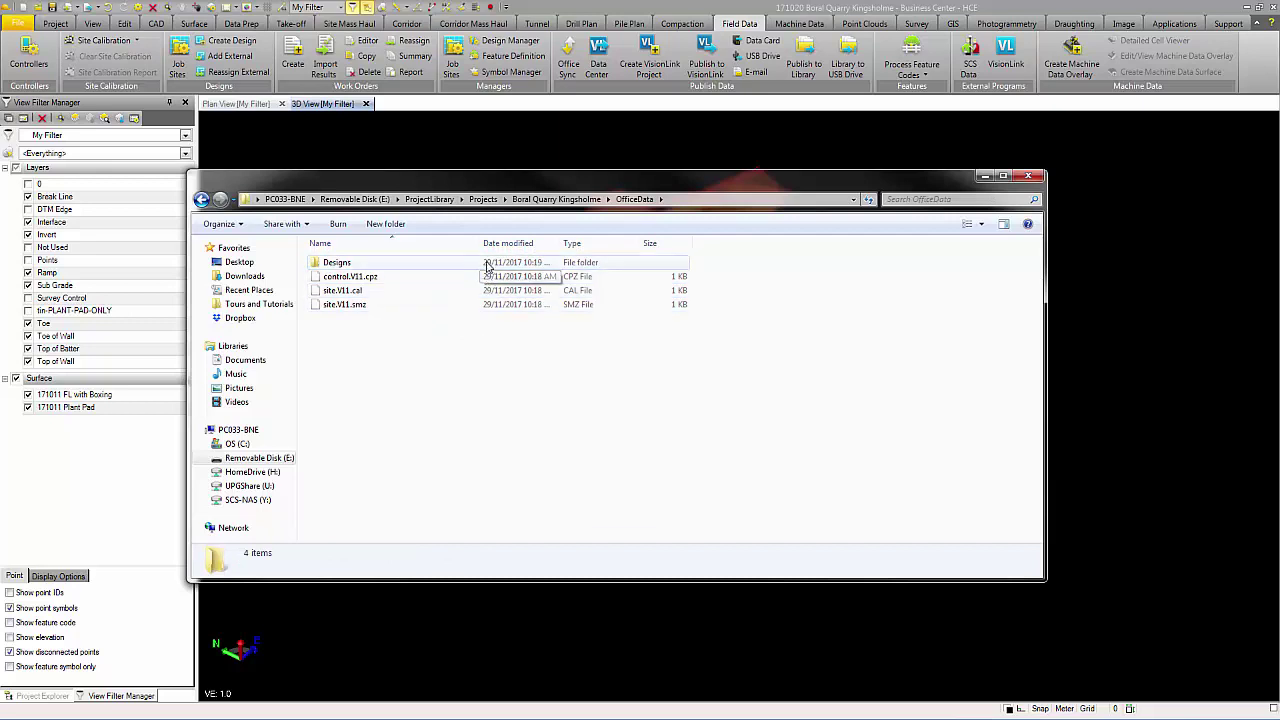
Step: Check the copied Designs folder, control.V11.cpz, site.V11.cal and site.V11.smz details
click(460, 265)
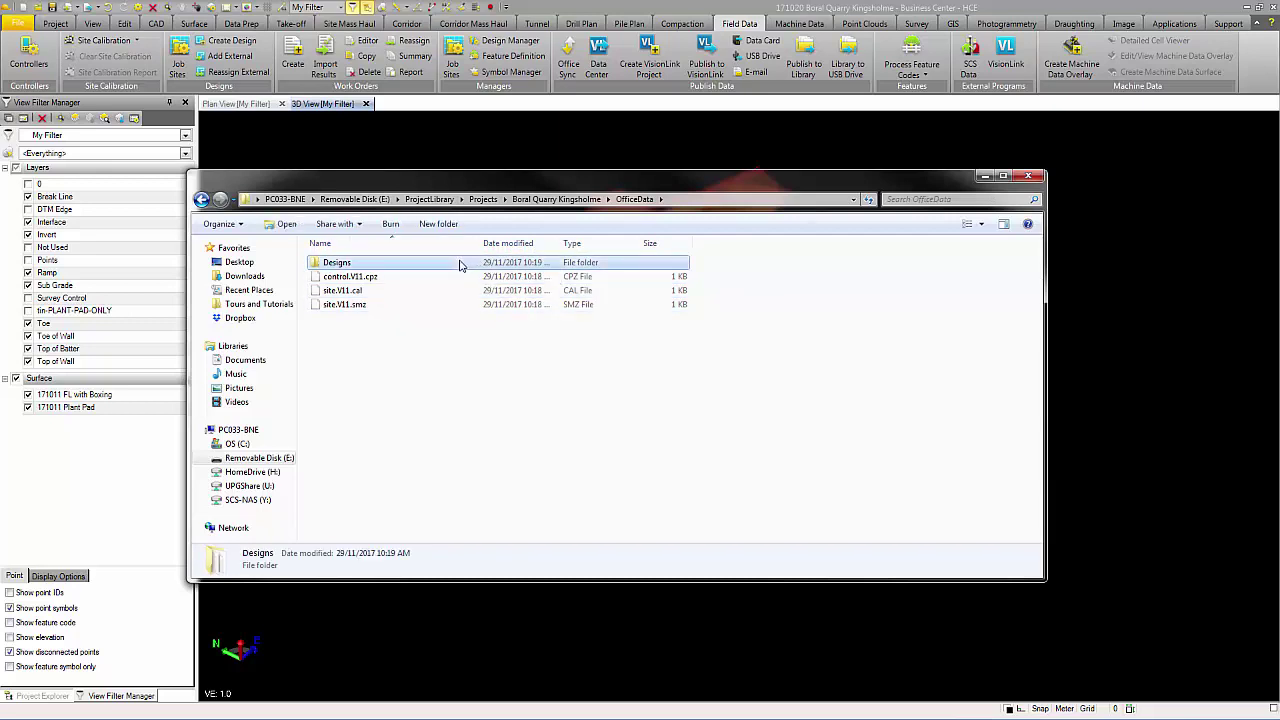
click(457, 277)
click(457, 290)
click(457, 304)
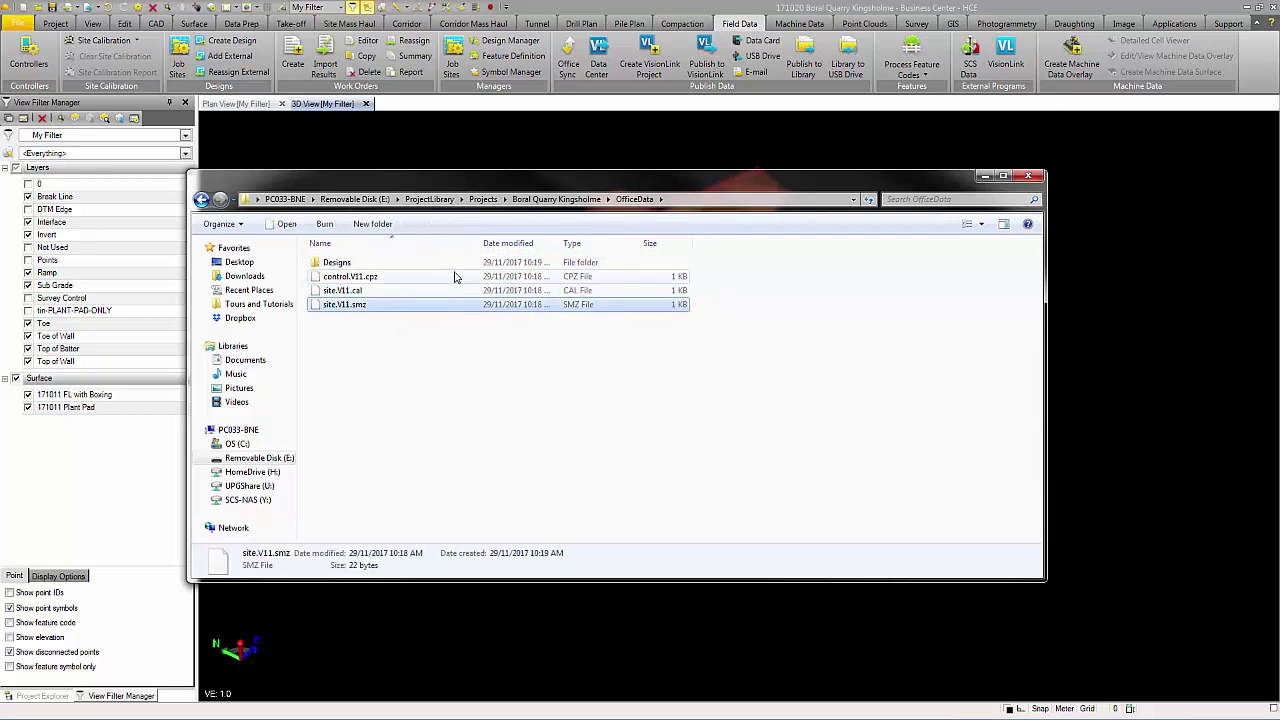
click(450, 277)
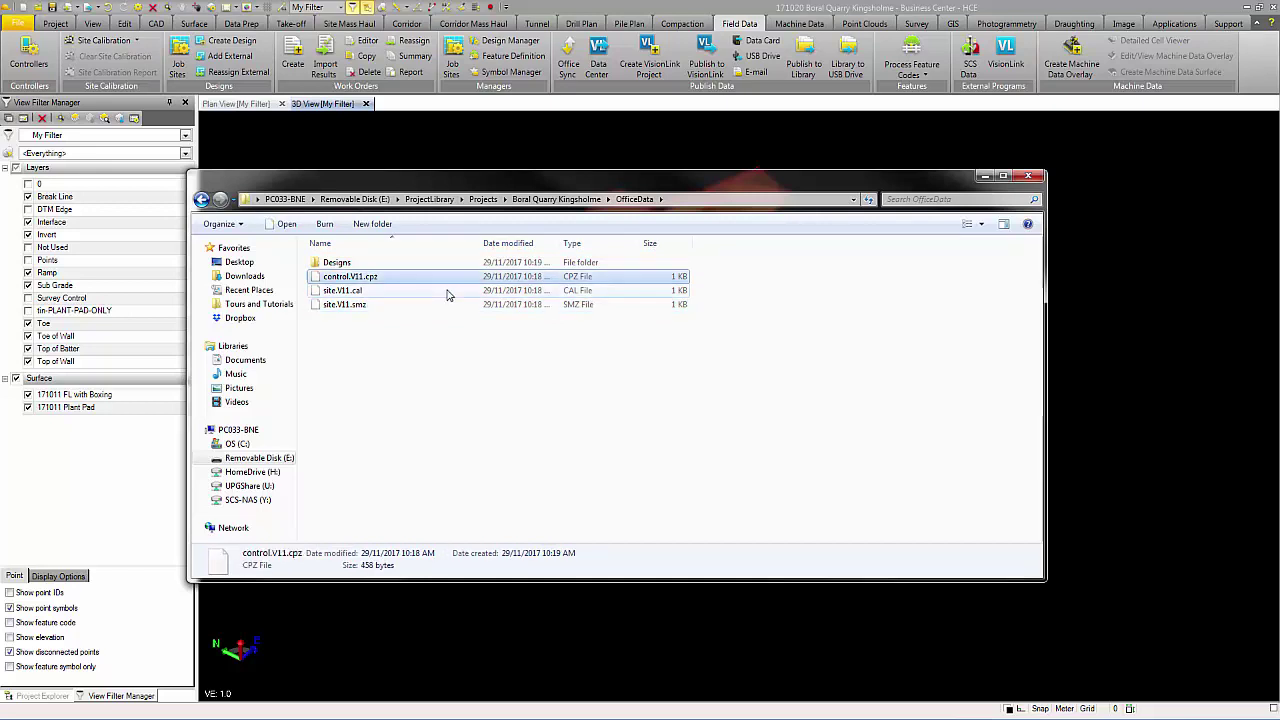
click(448, 291)
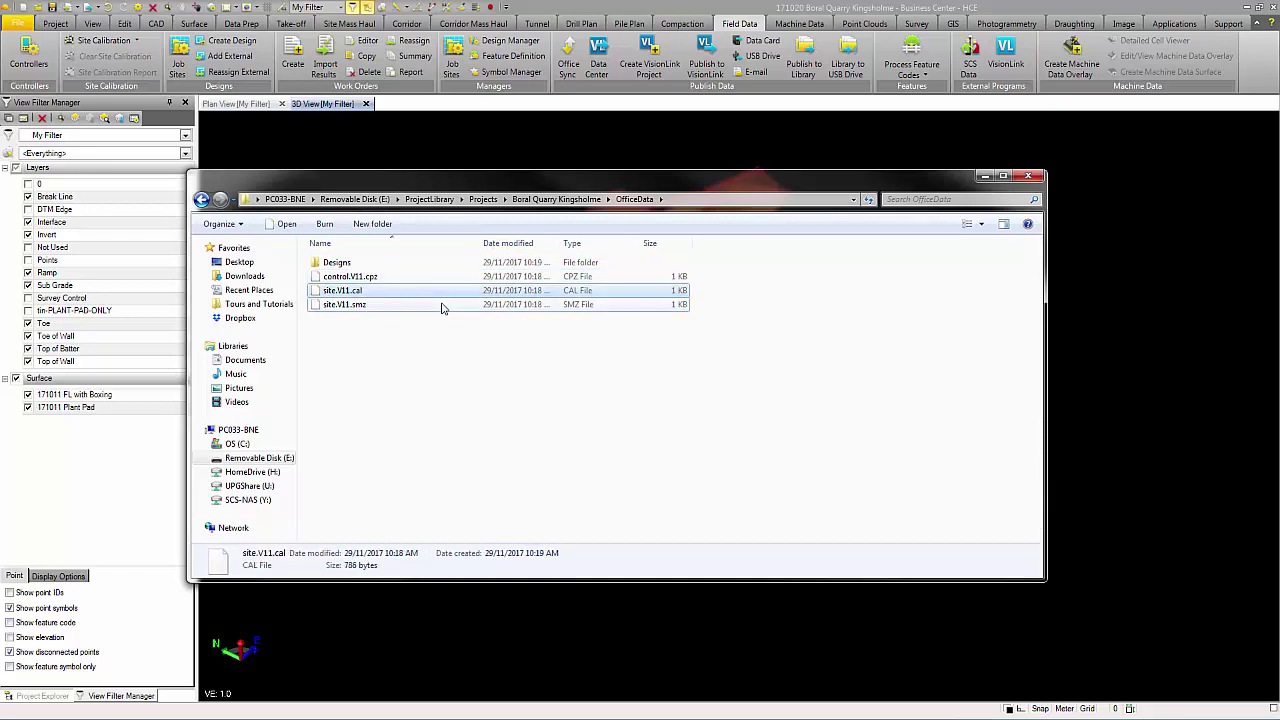
click(443, 305)
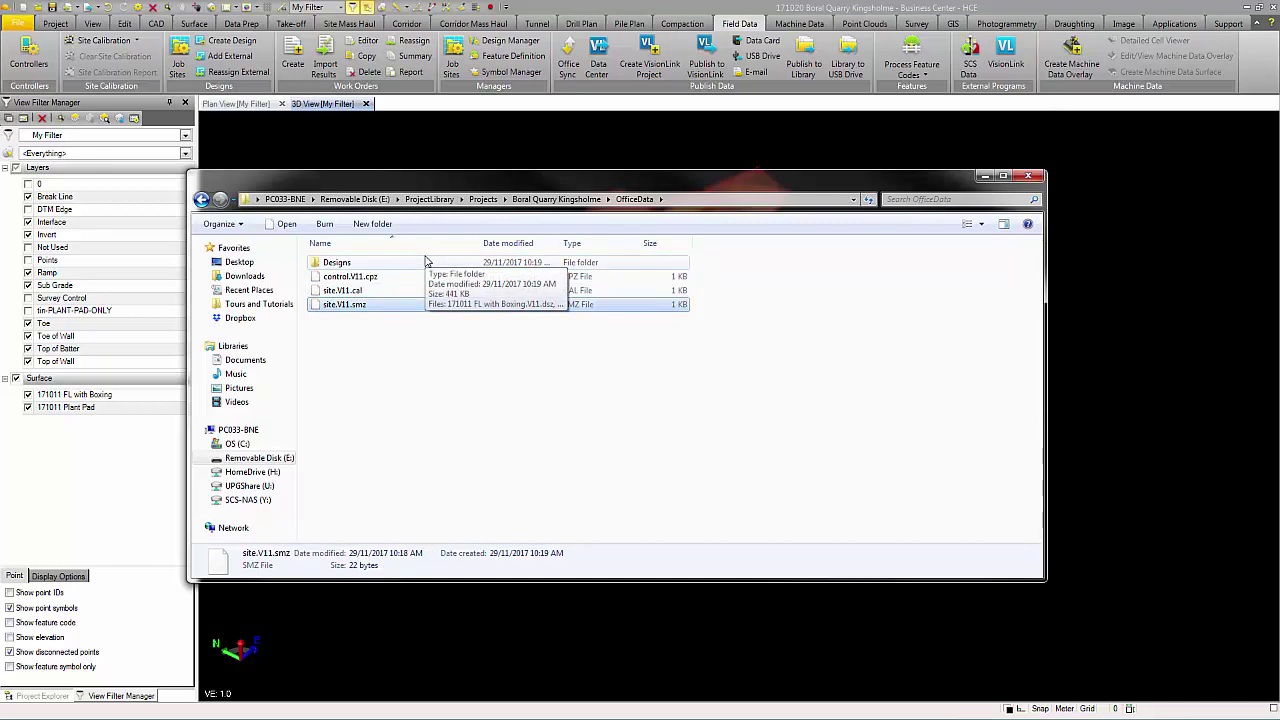
Step: Review the three copied design files, including Final Design Revision 1, then return to Business Center
double_click(425, 261)
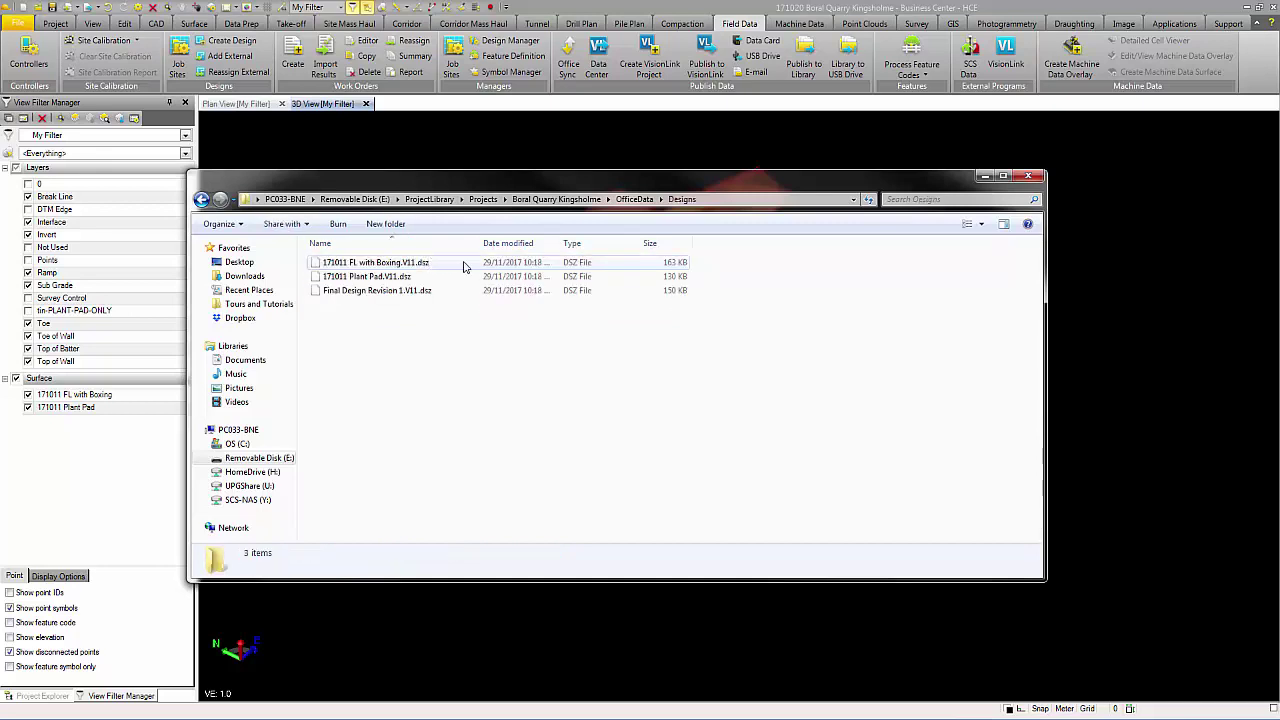
click(463, 264)
click(463, 277)
click(463, 290)
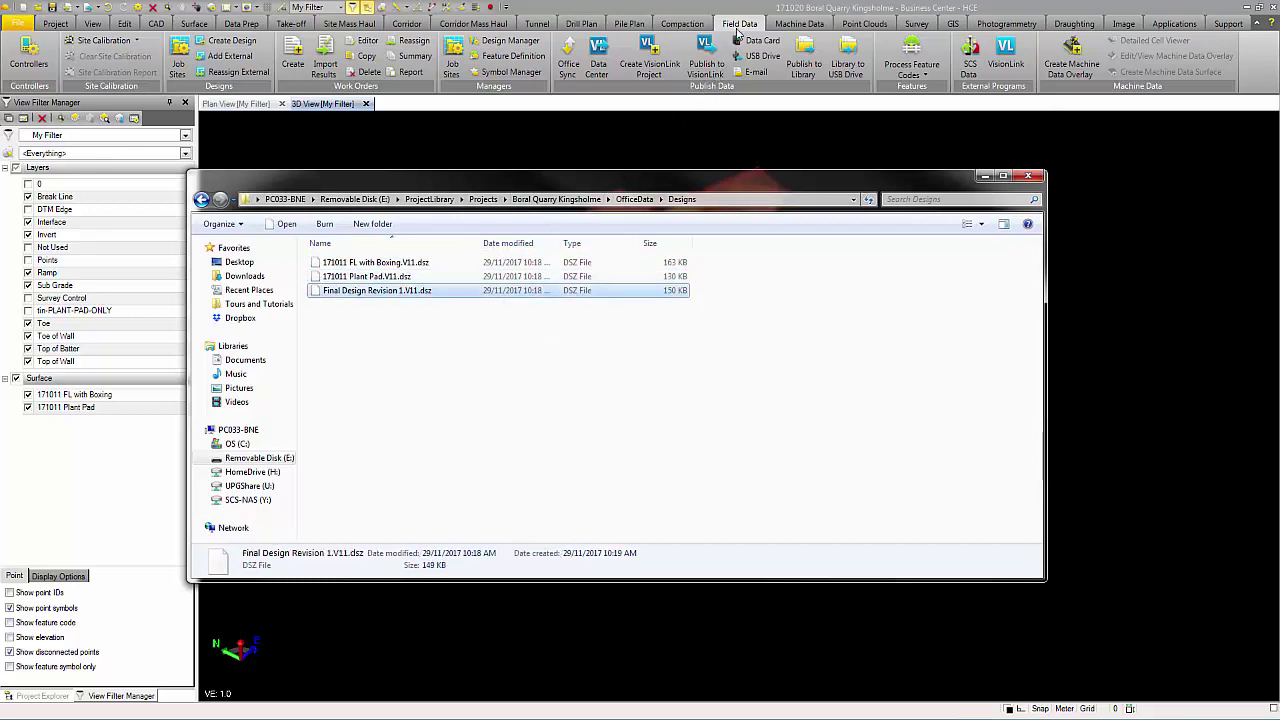
click(740, 28)
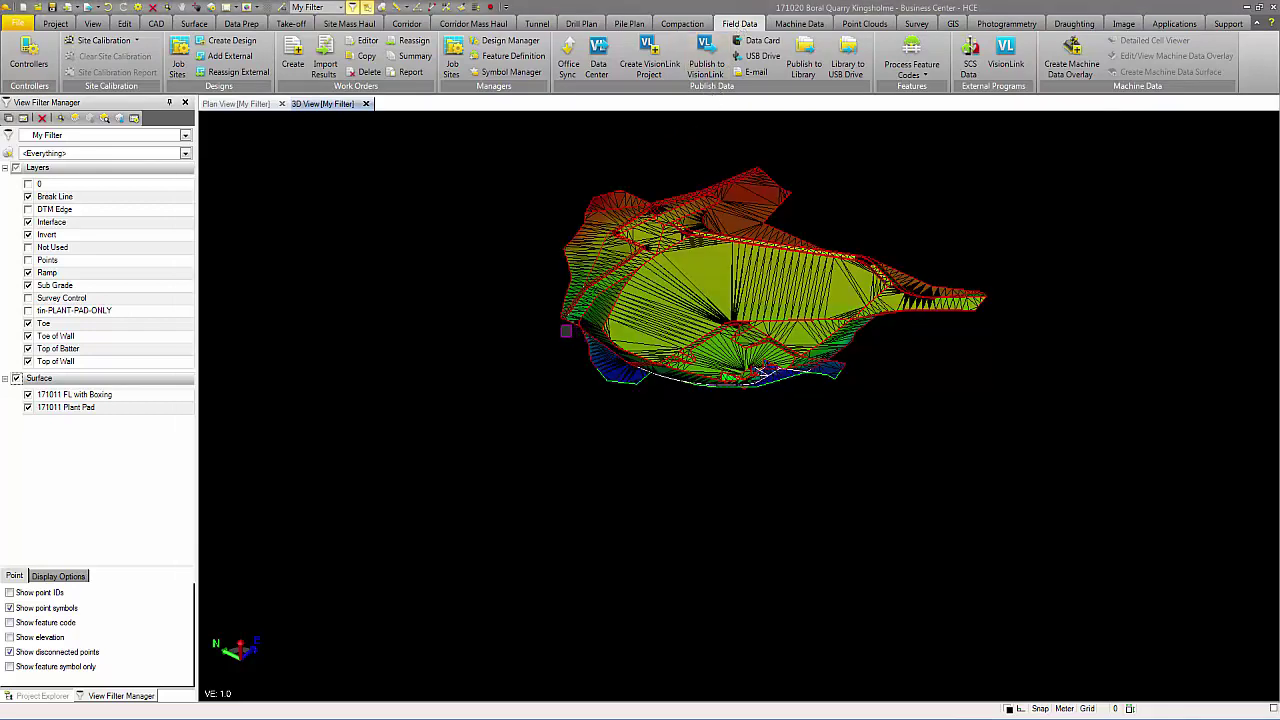
Step: Reopen the Job Site Manager and keep Folder as the project library type for Boral Quarry Kingsholme
click(451, 66)
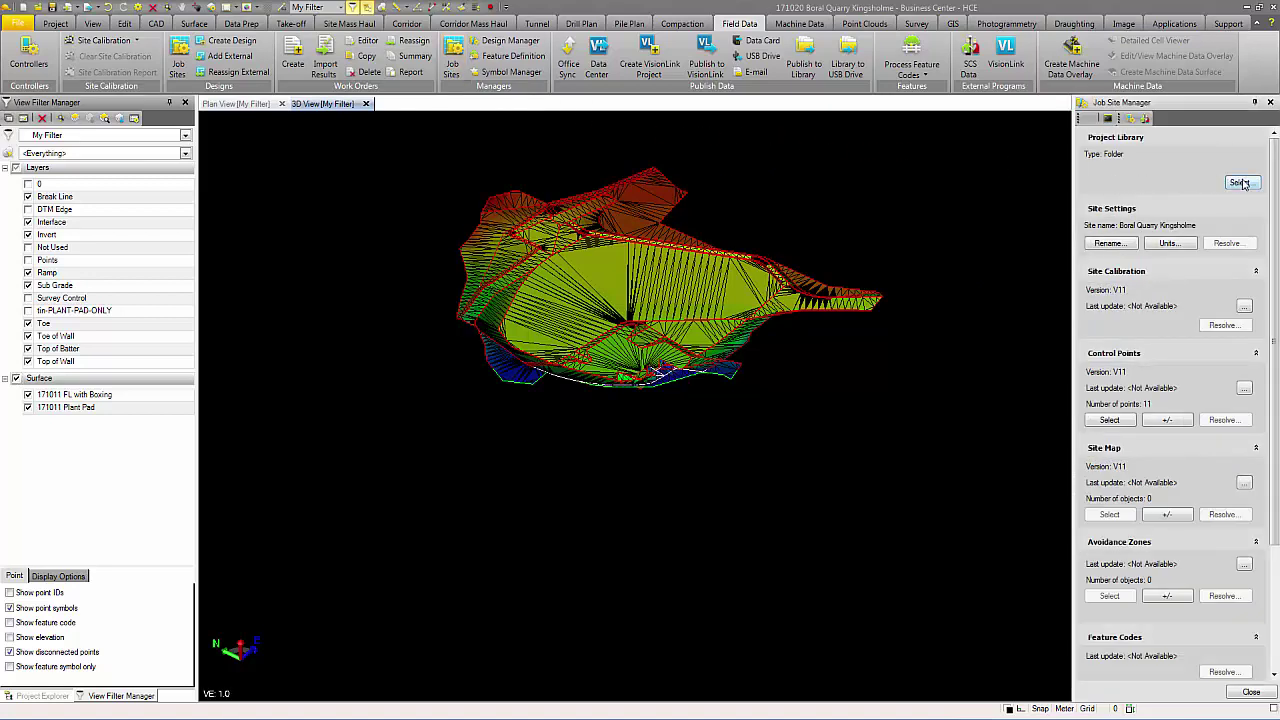
click(1240, 183)
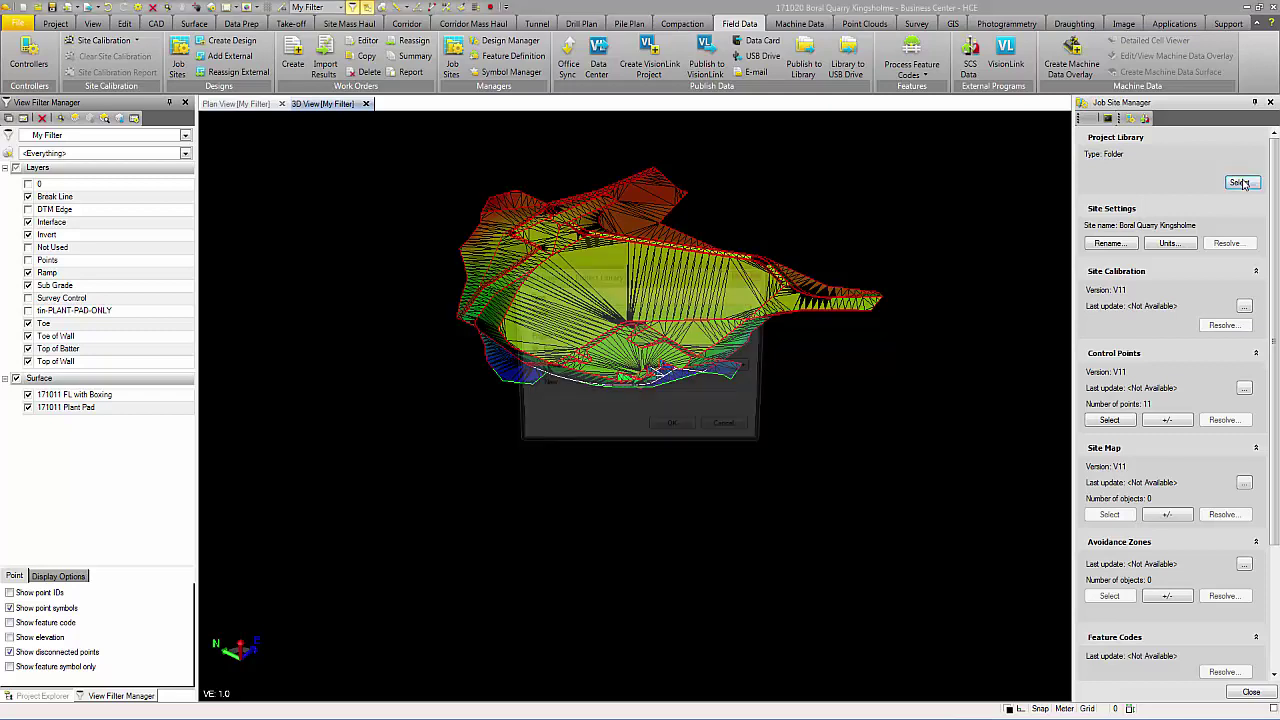
click(707, 312)
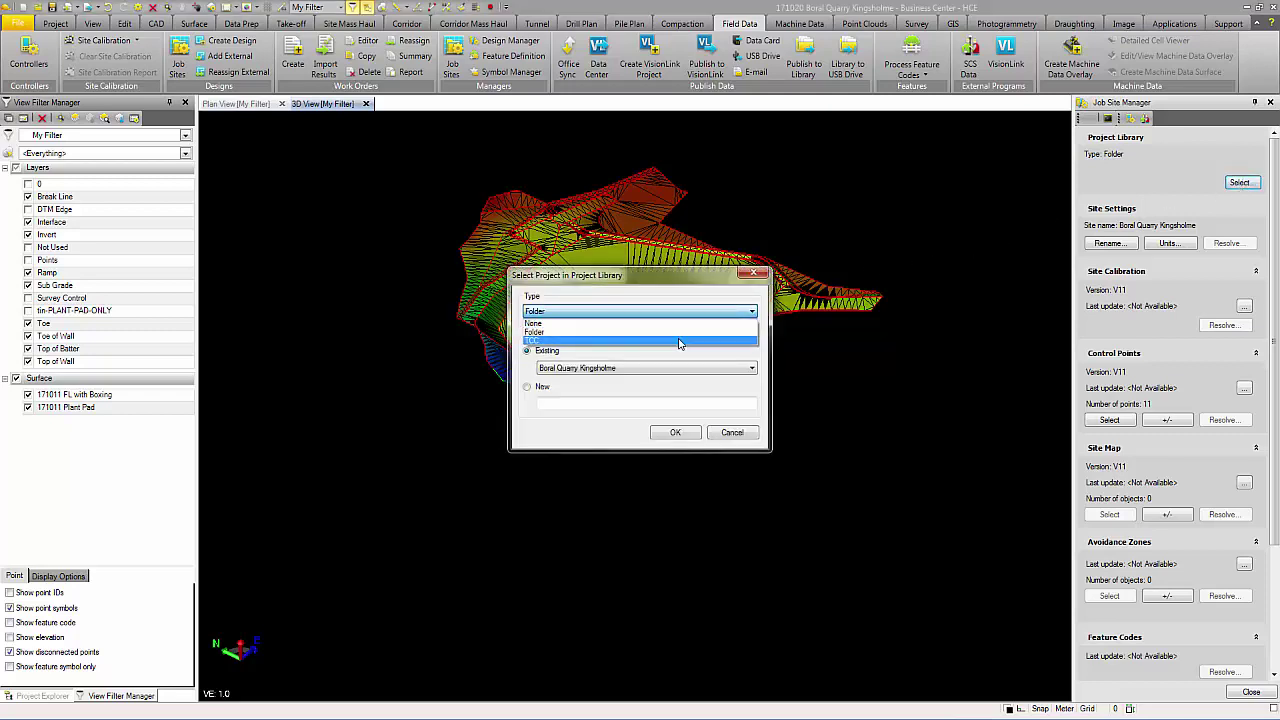
click(682, 331)
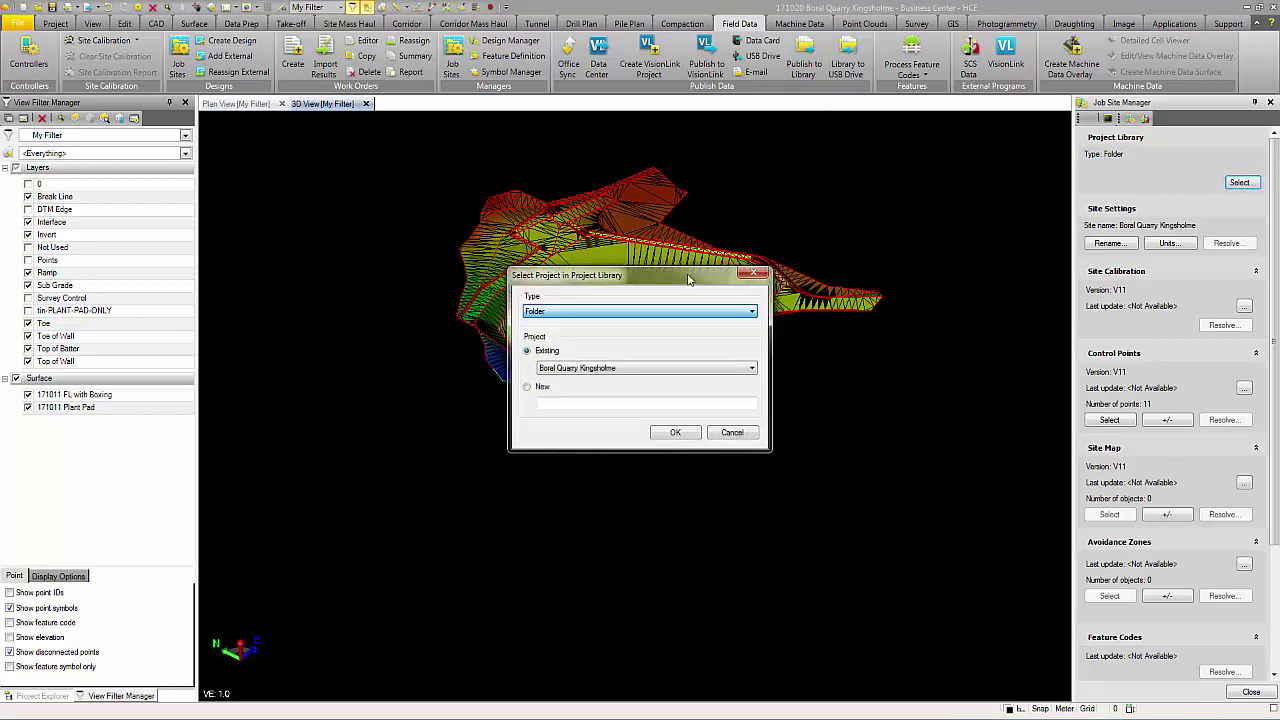